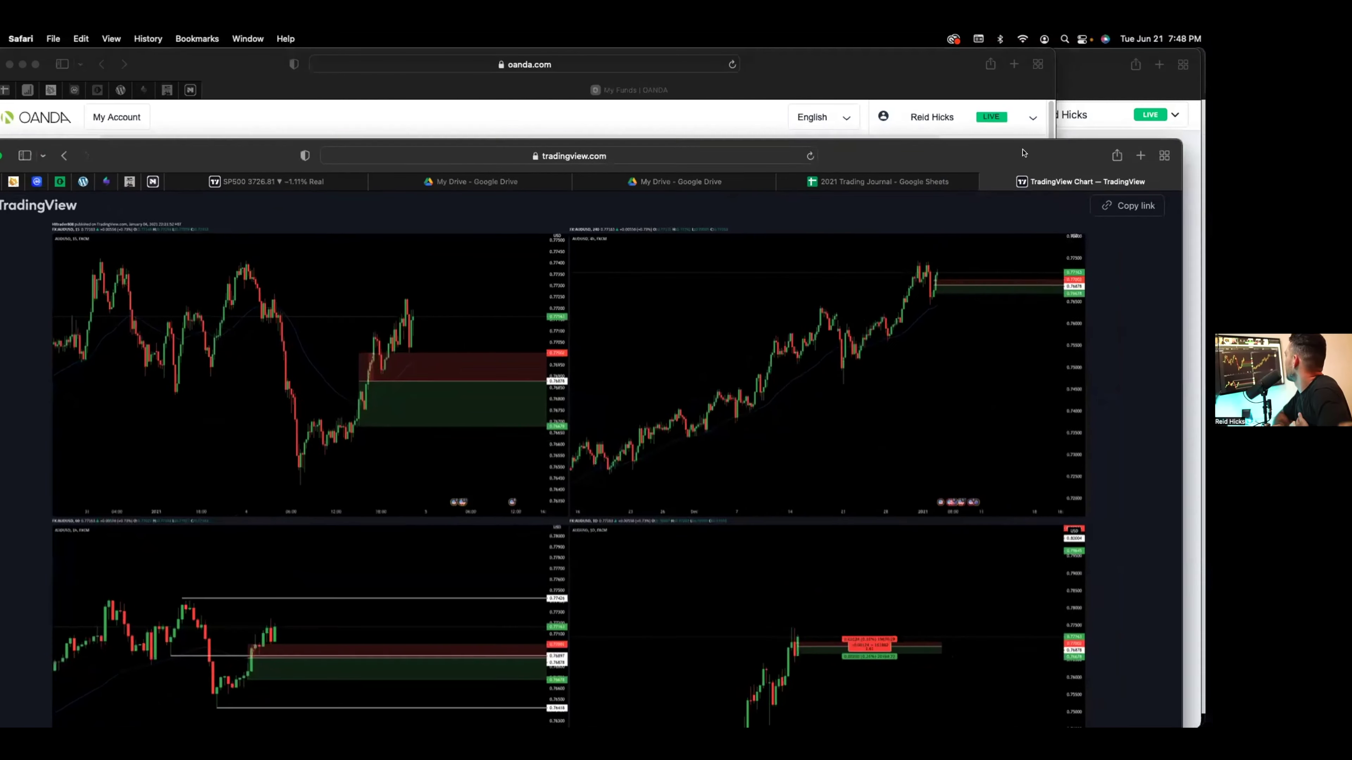
Examine the AUDUSD chart snapshot opened from the trading journal, and close it to return to the 2021 Trading Journal.
left_click(938, 173)
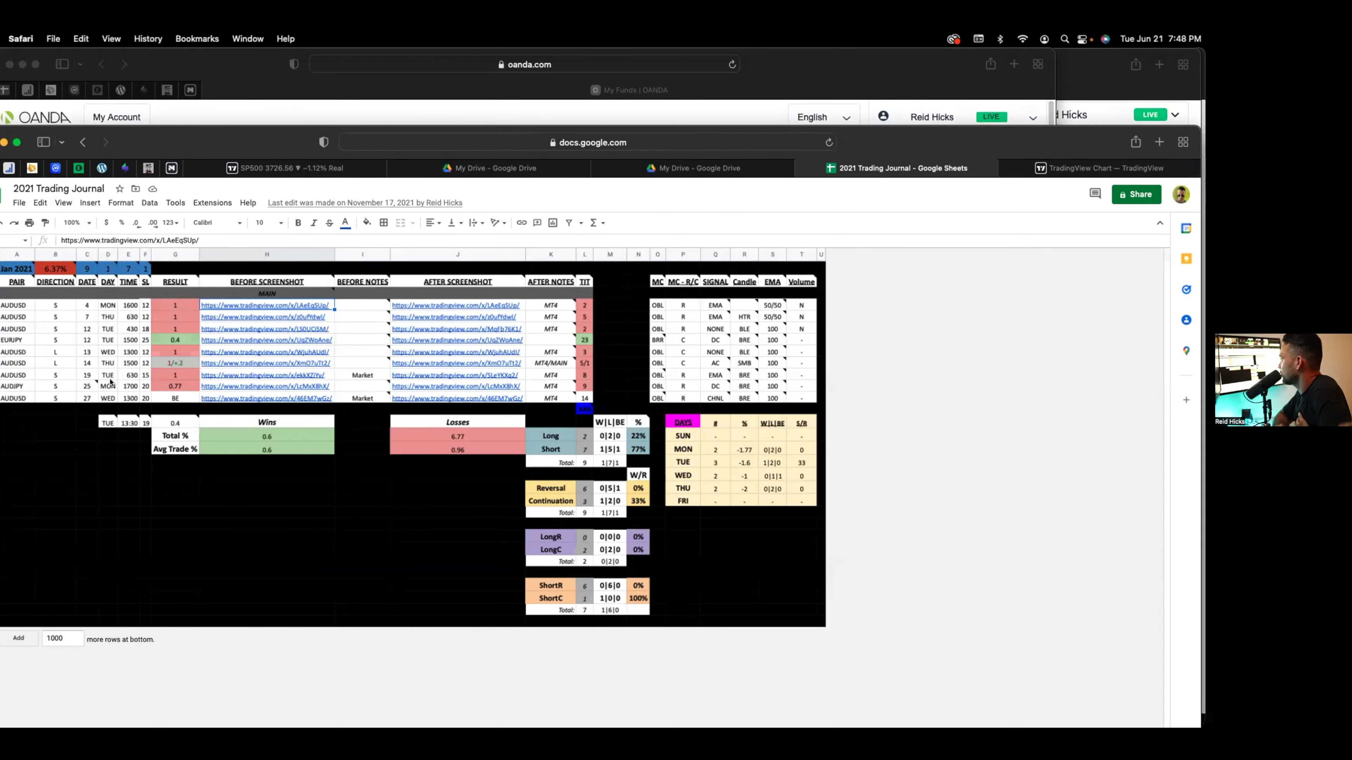
left_click(1104, 168)
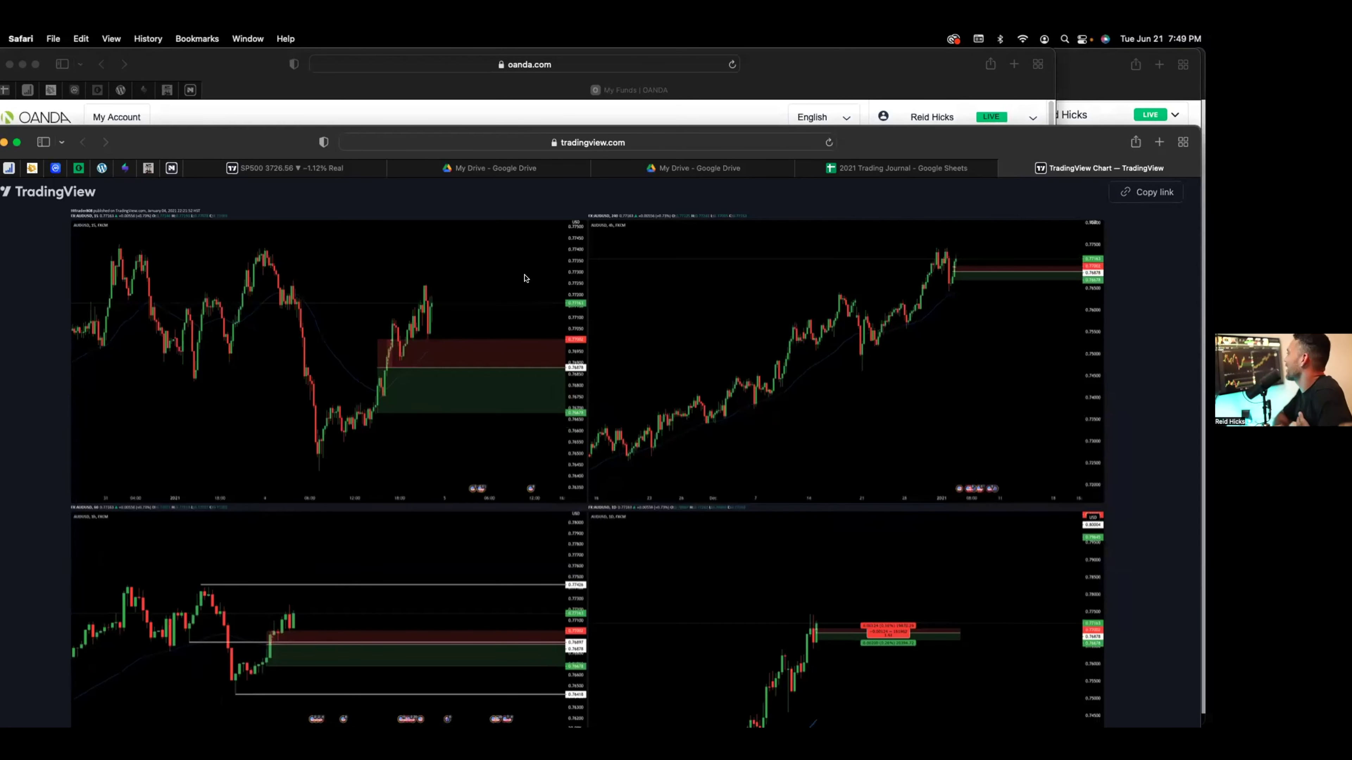
left_click_drag(930, 153, 961, 16)
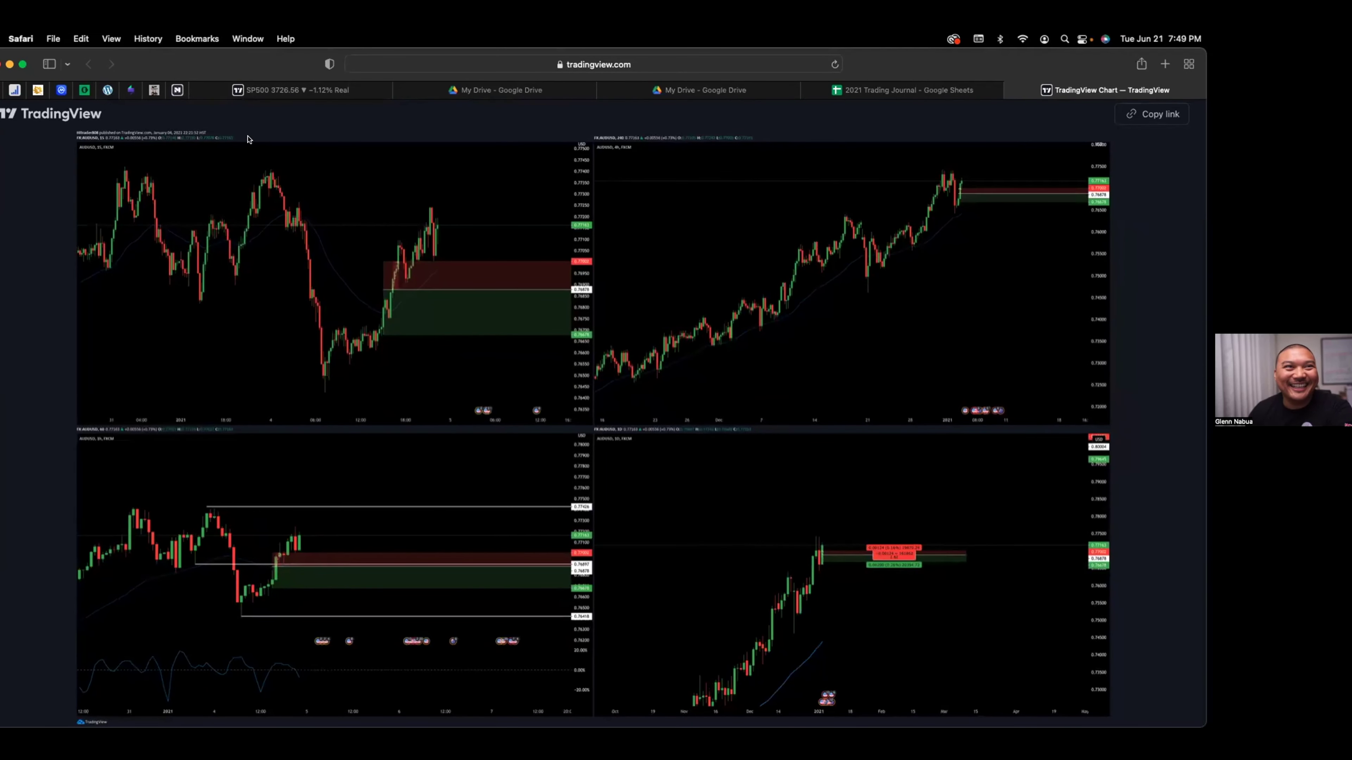
left_click_drag(1080, 72, 1086, 173)
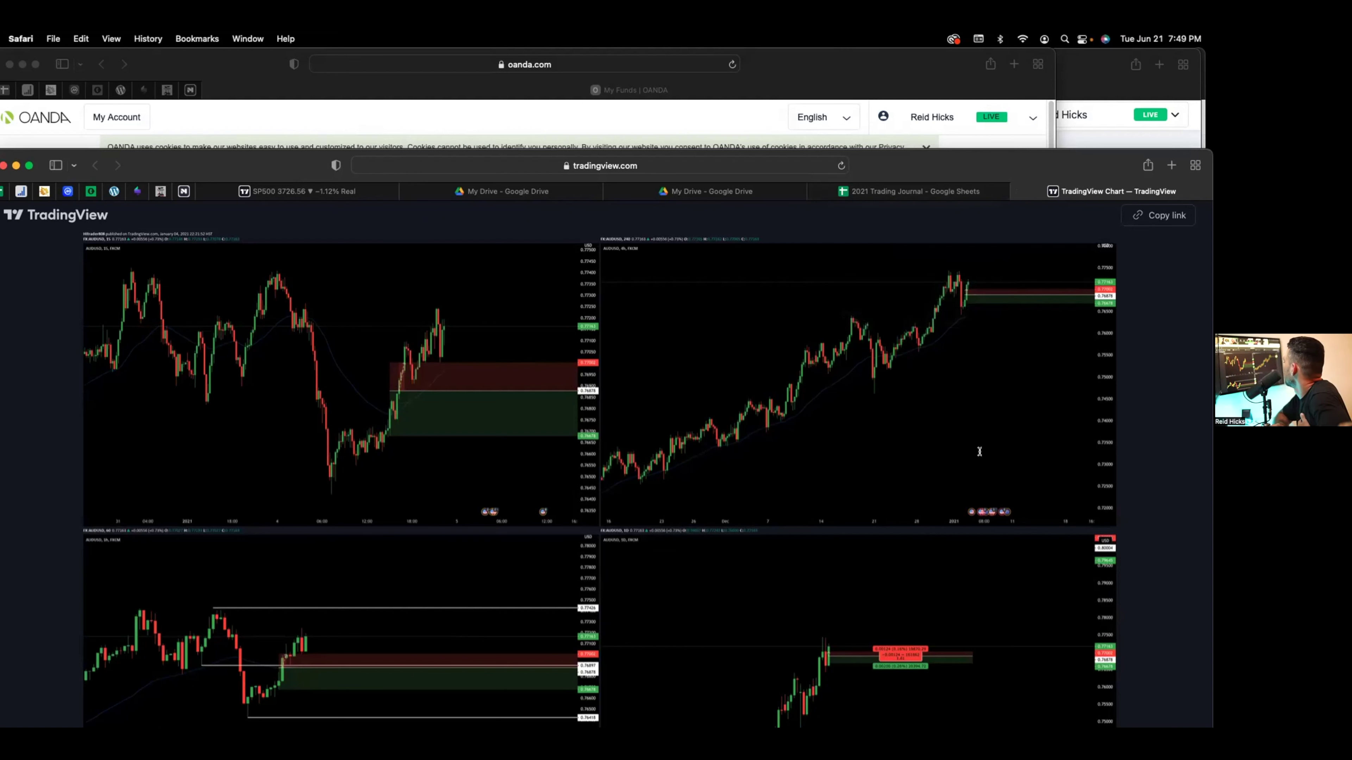
left_click_drag(1055, 151, 1056, 109)
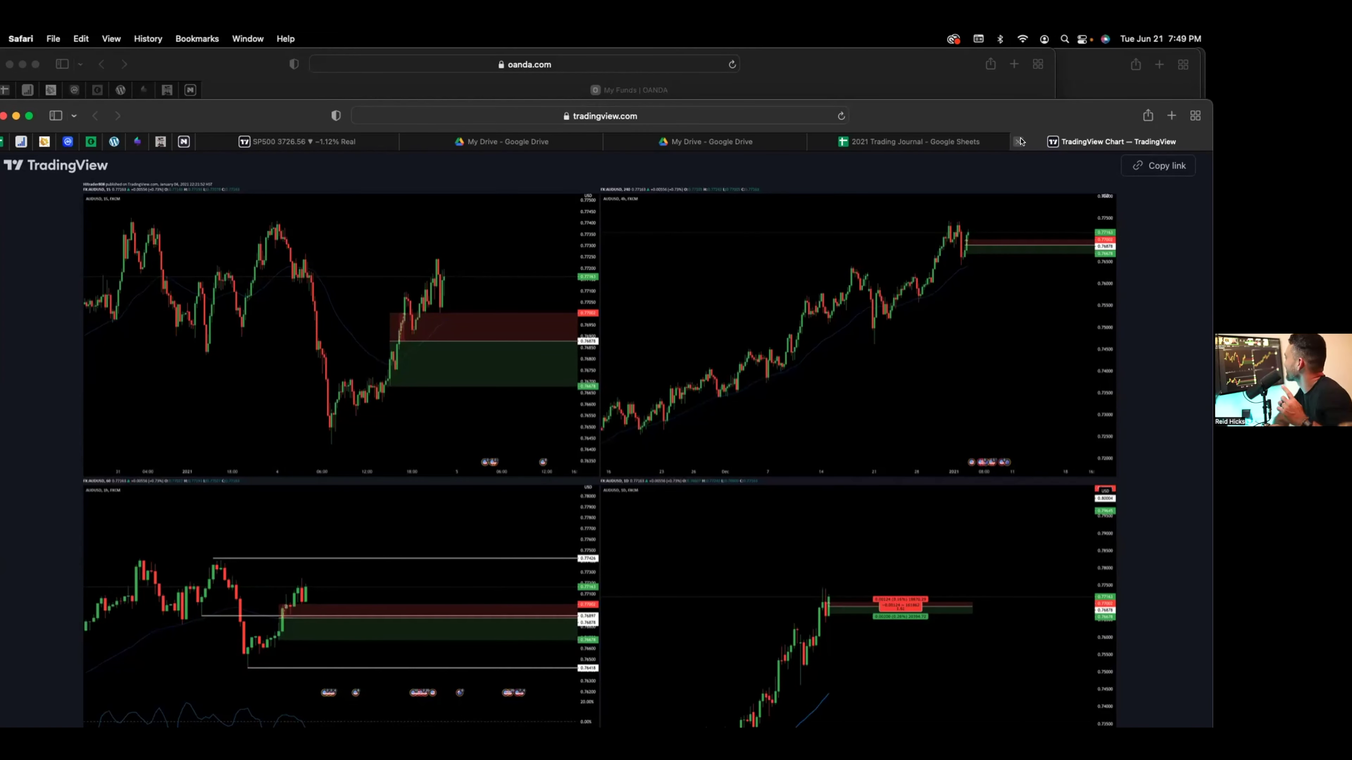
left_click(1019, 142)
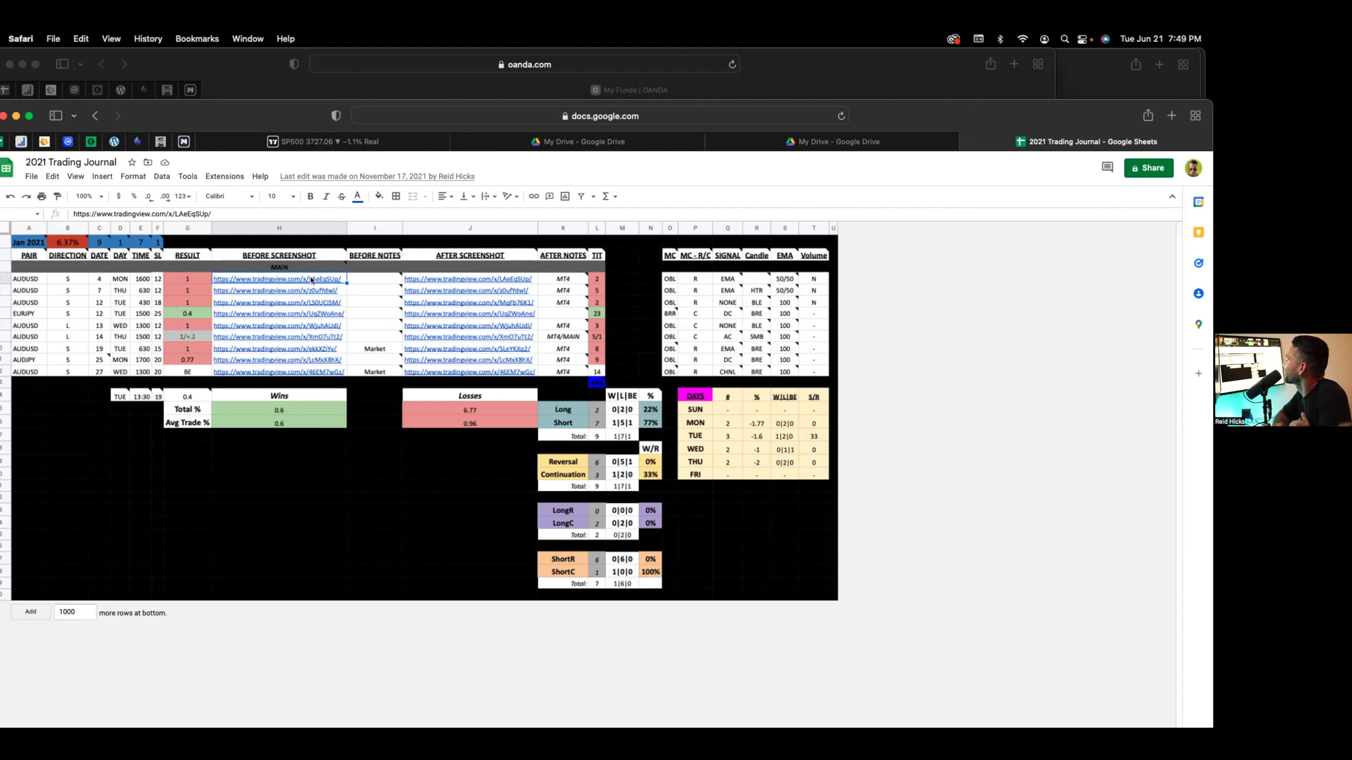
Check the note on the AAR cell below the January 2021 trades and enlarge the journal page.
mouse_move(312, 268)
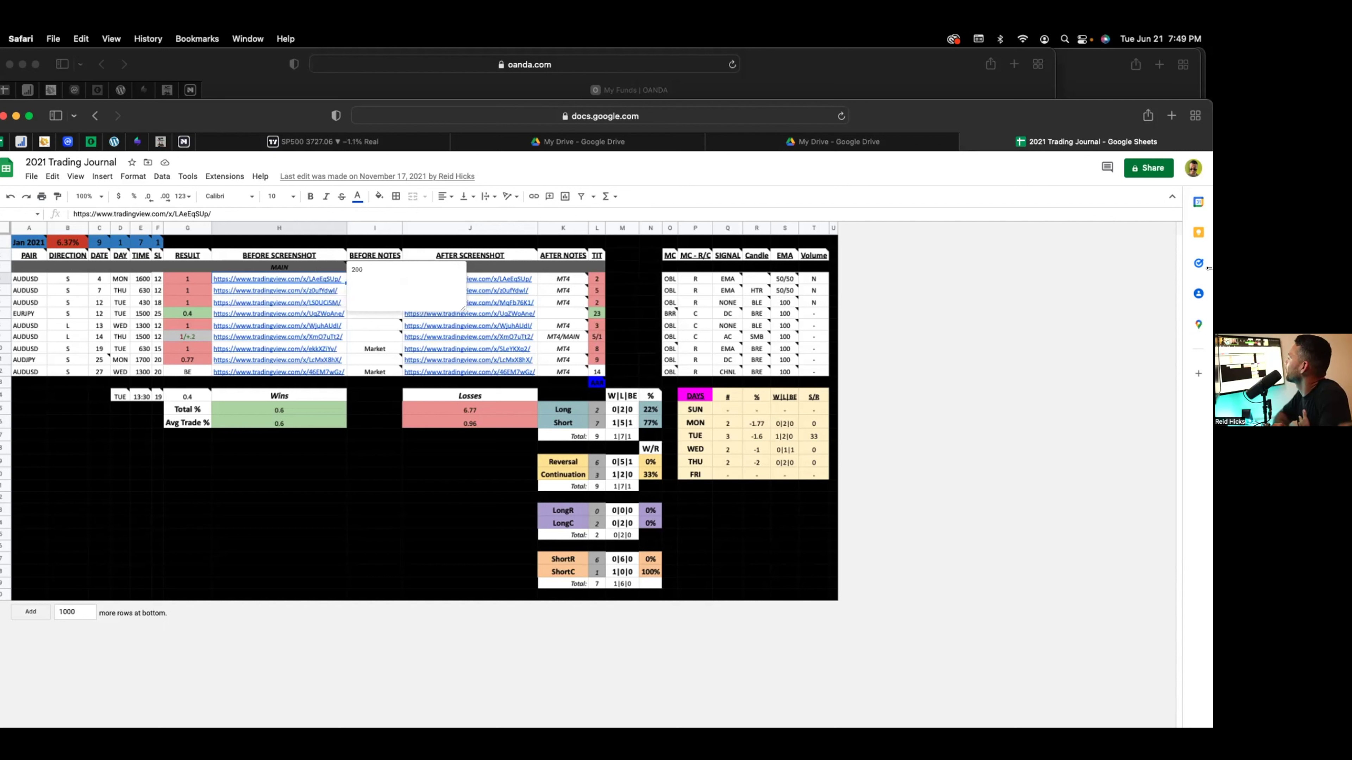
left_click(982, 324)
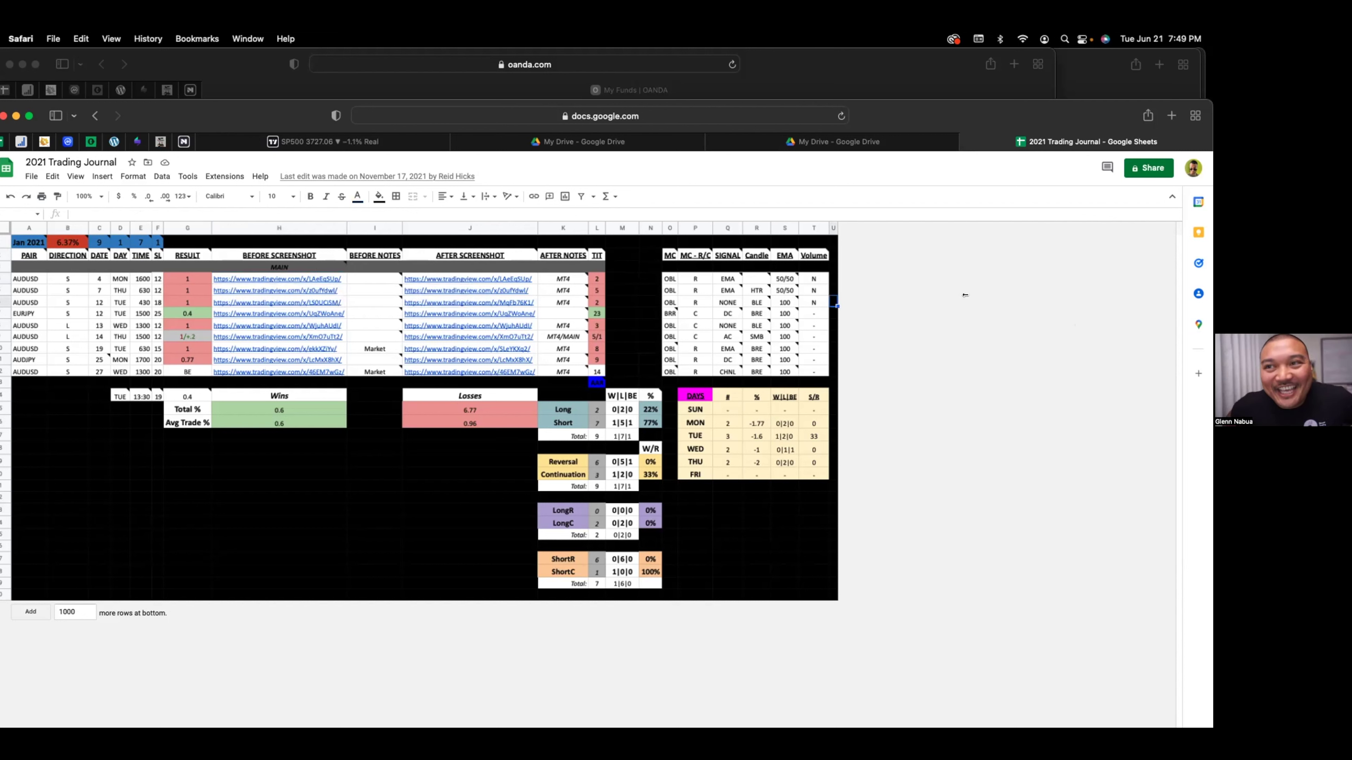
left_click(600, 377)
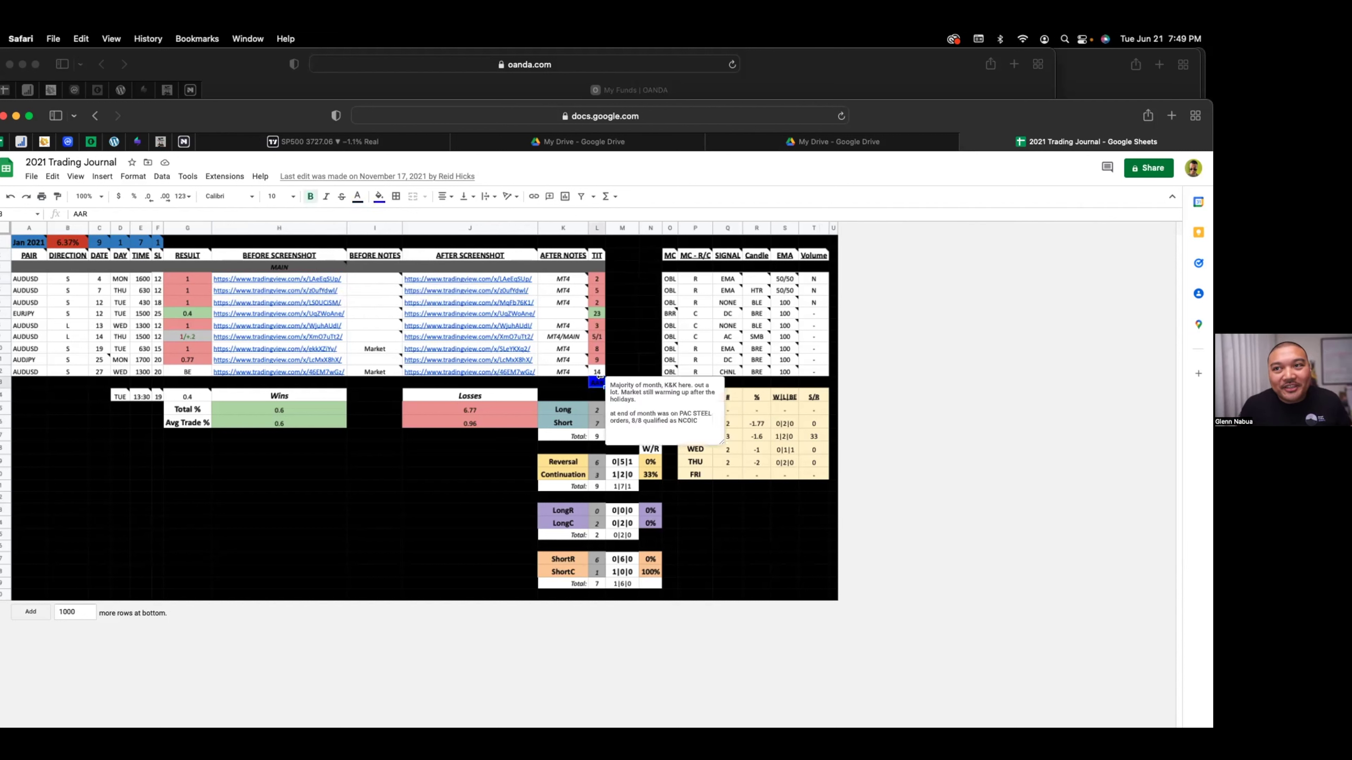
left_click(804, 462)
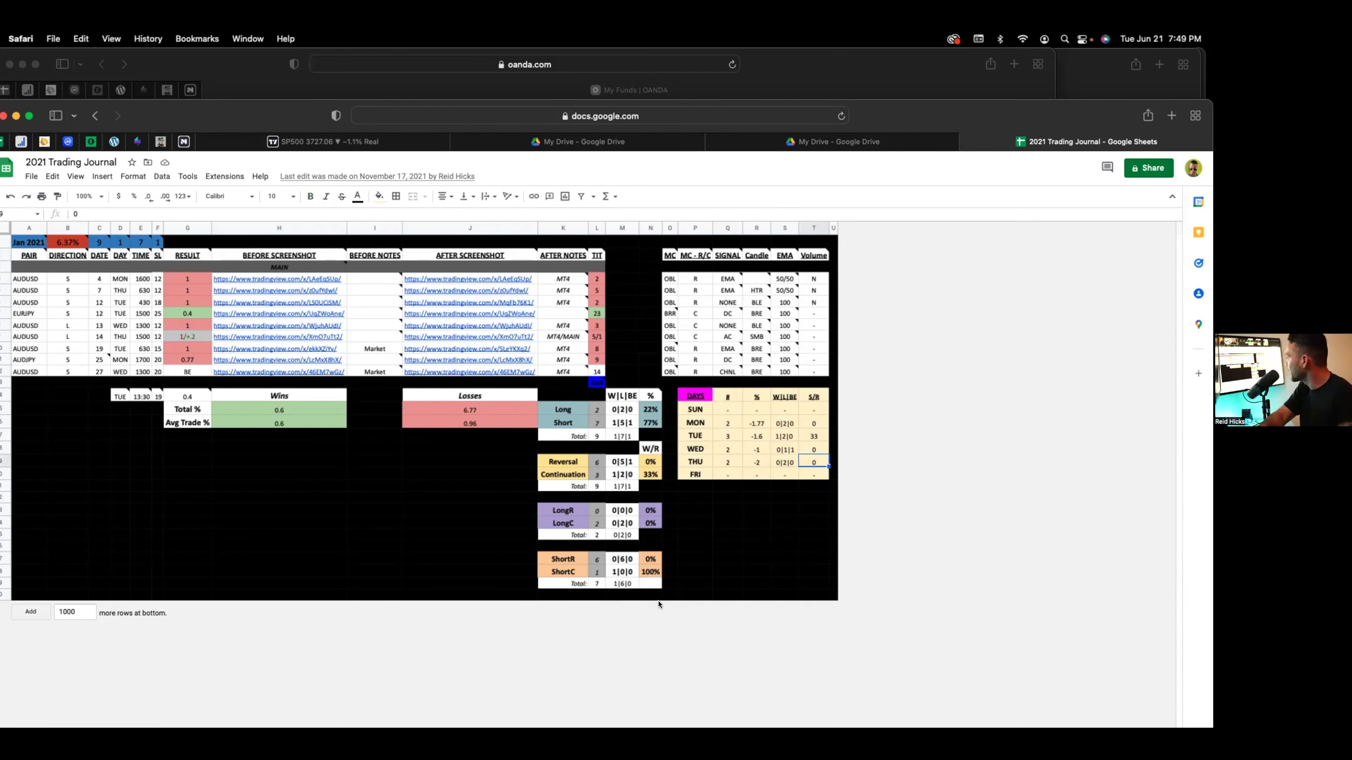
key("super+equal")
key("super+equal")
key("super+equal")
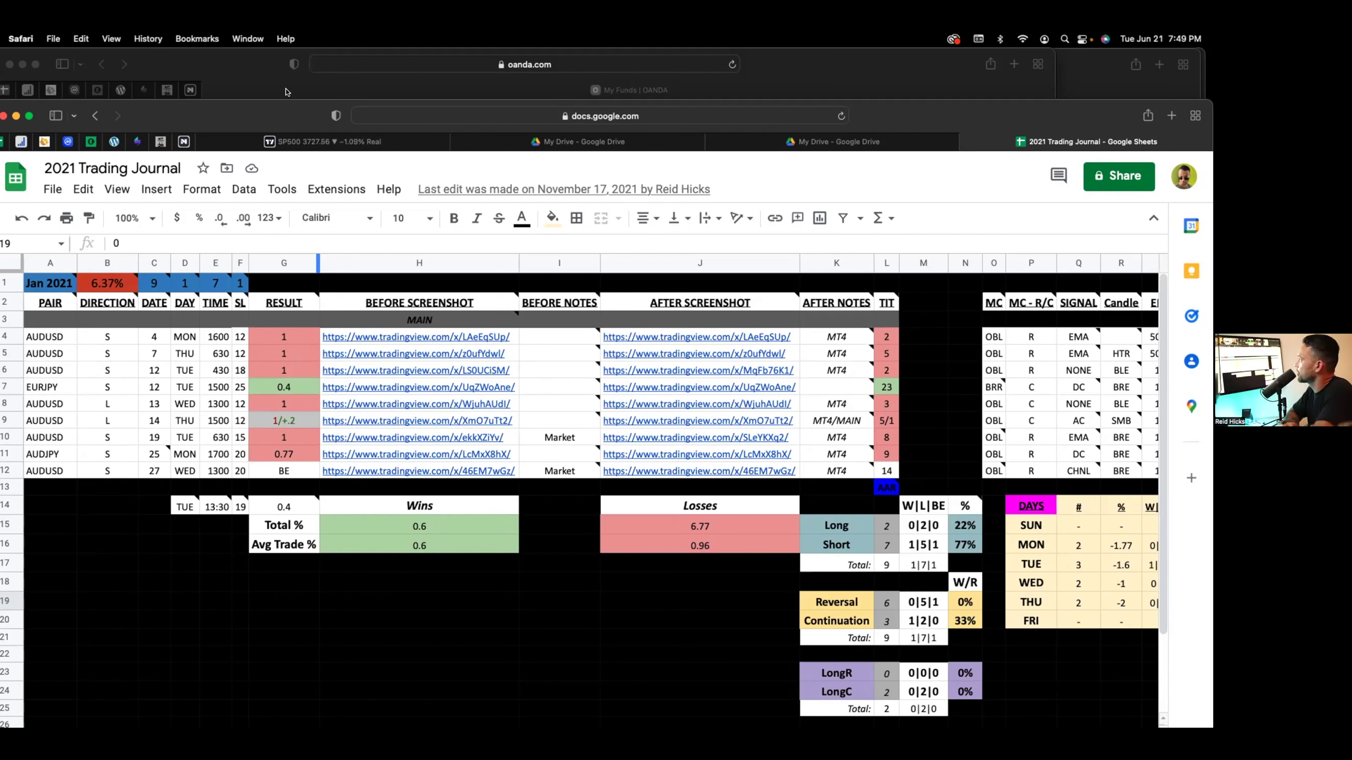
Download 2022_Trade_Journal.xlsx from the BEGINNER | Downloadable Files topic of the Hawai'i Trading Academy community.
left_click(180, 142)
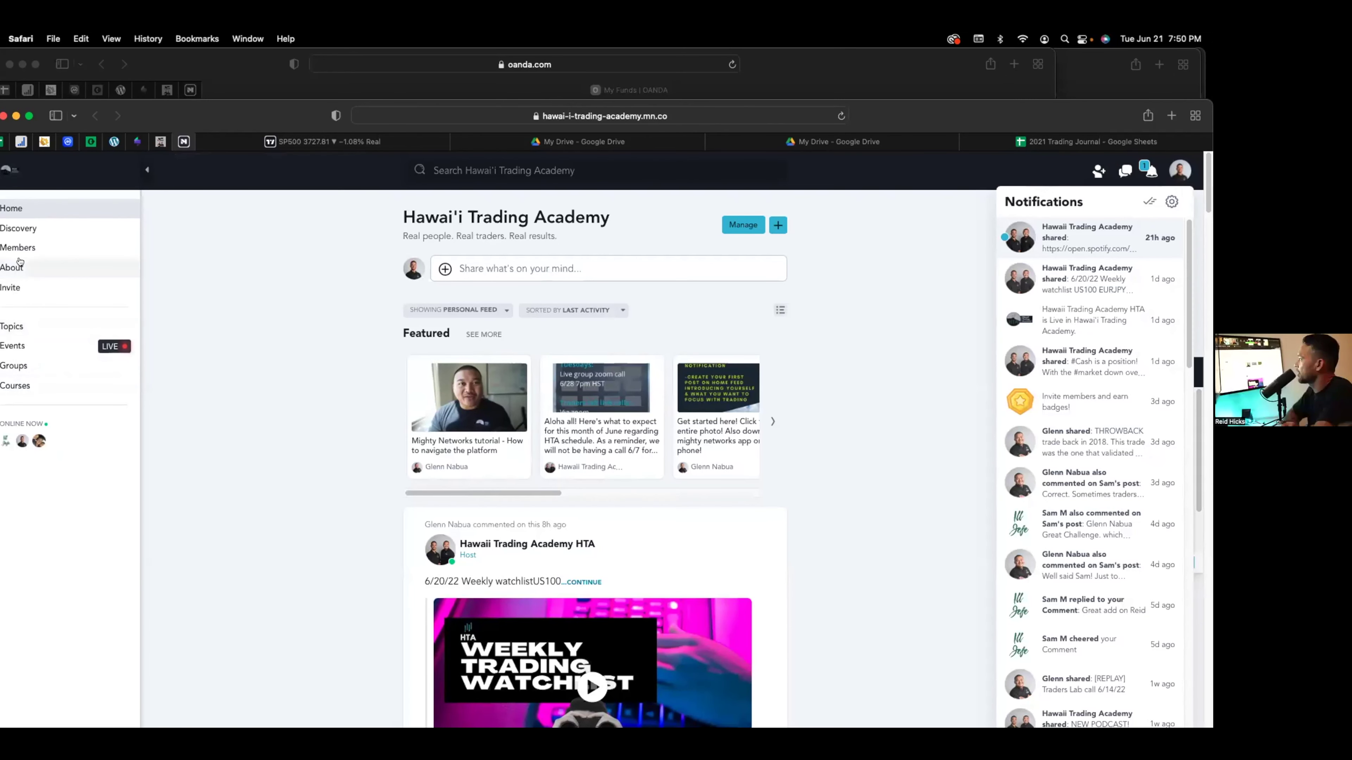
left_click(63, 322)
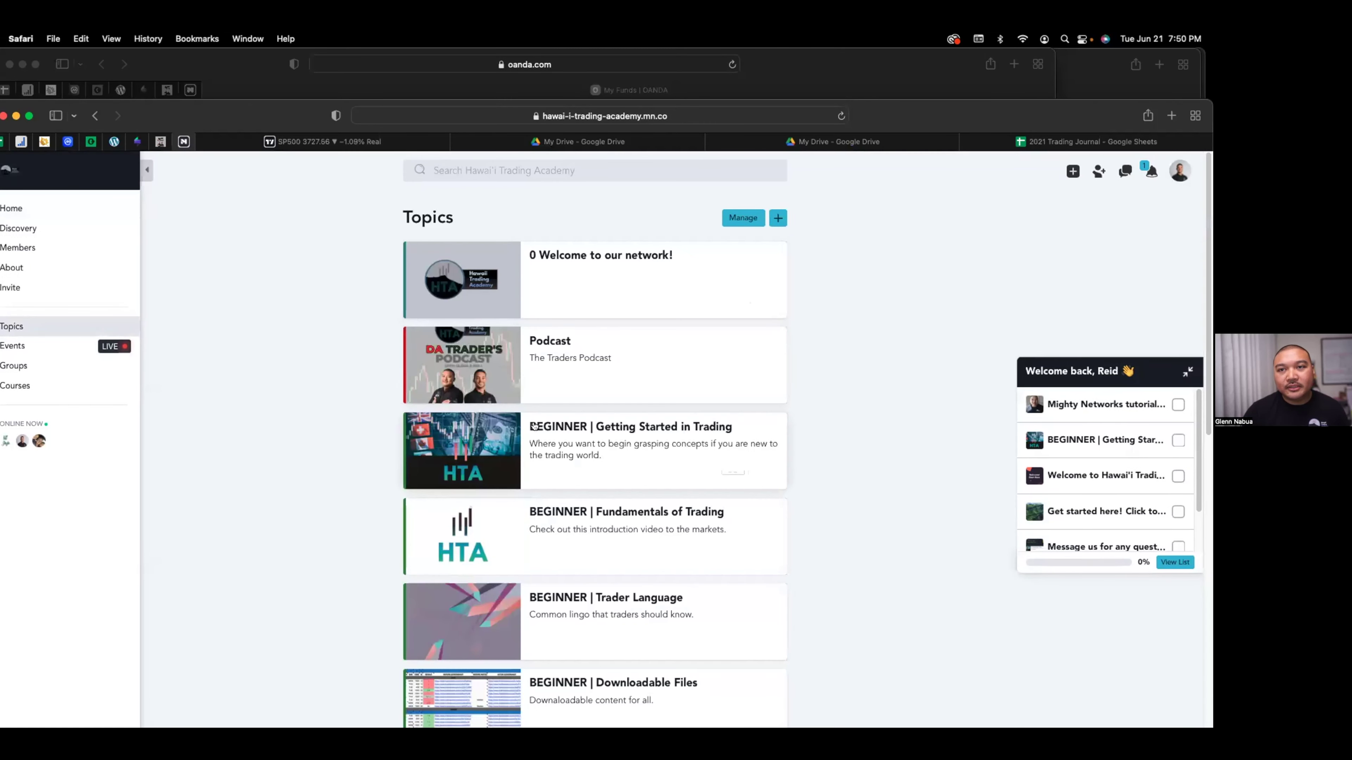
scroll(806, 633, "down", 2)
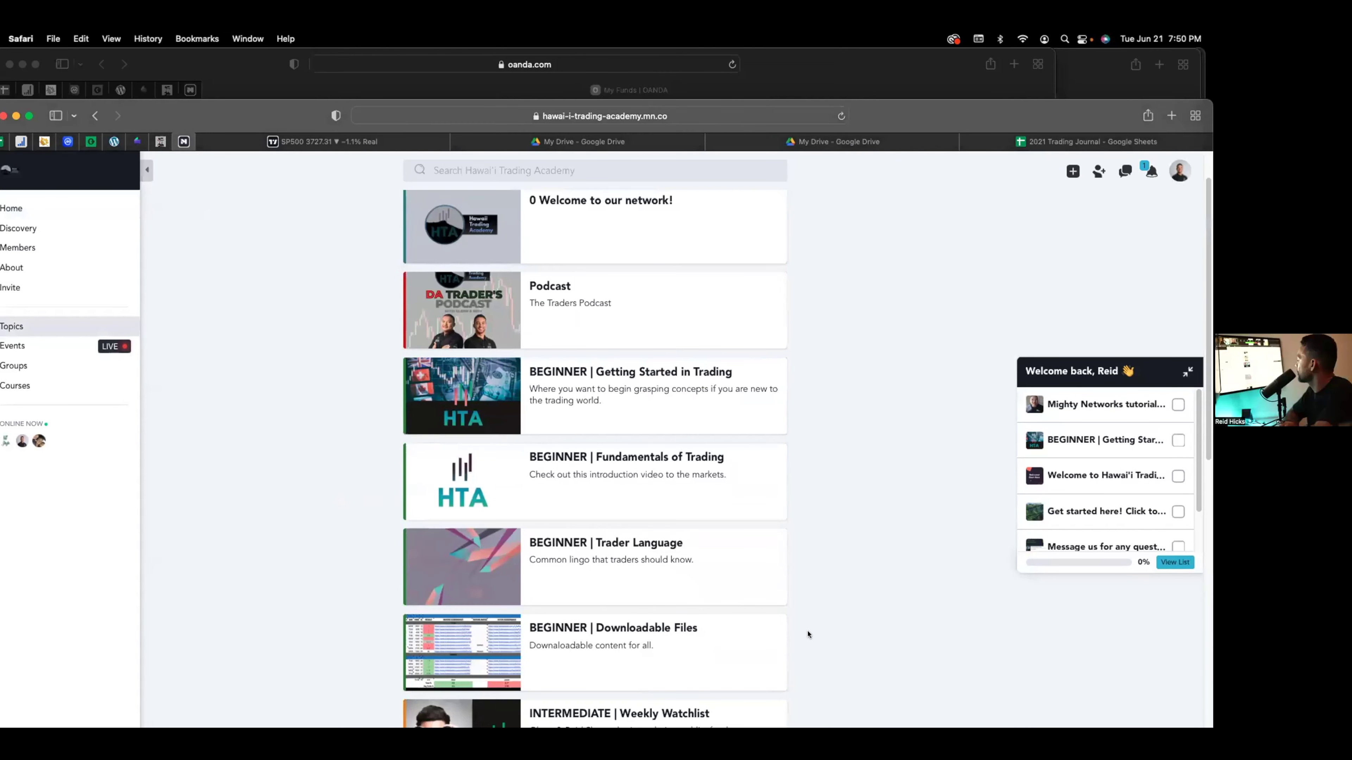
scroll(756, 602, "down", 2)
left_click(706, 571)
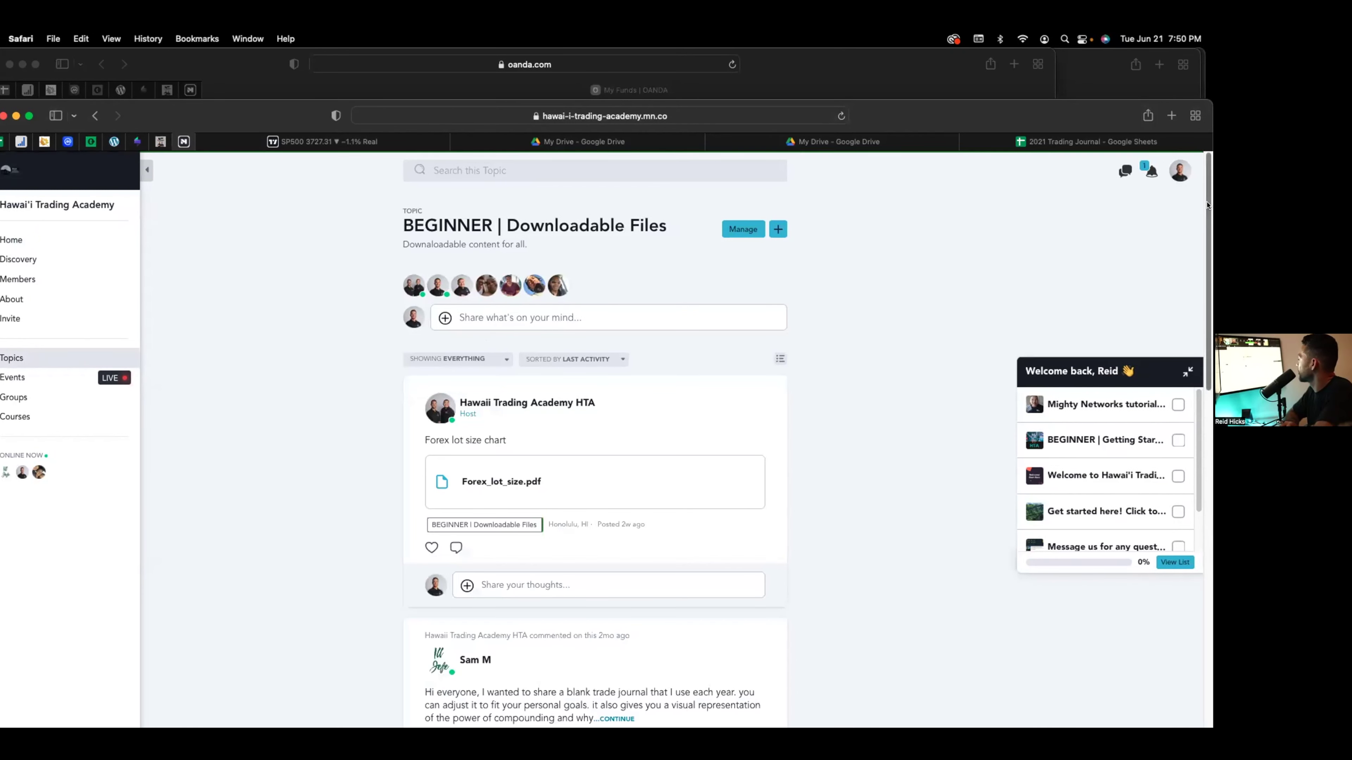
scroll(824, 531, "down", 6)
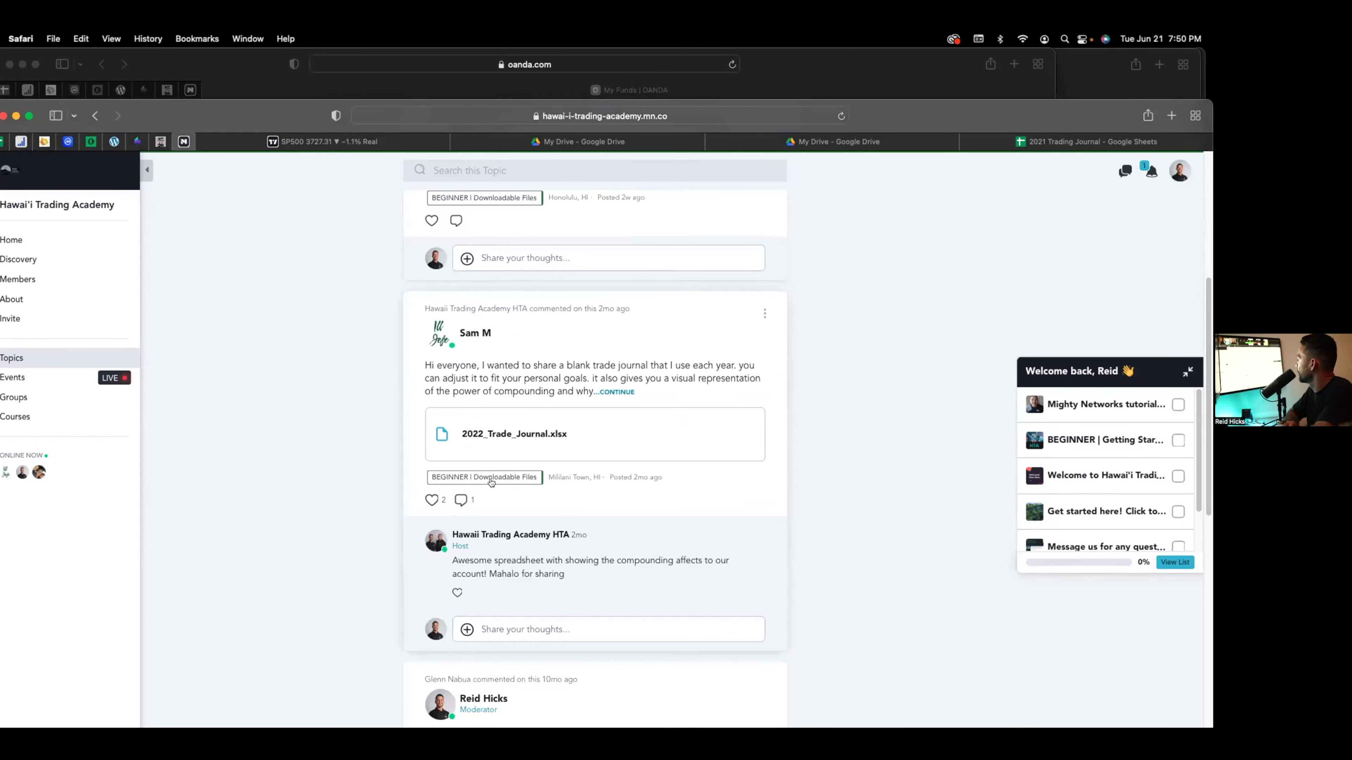
left_click(514, 434)
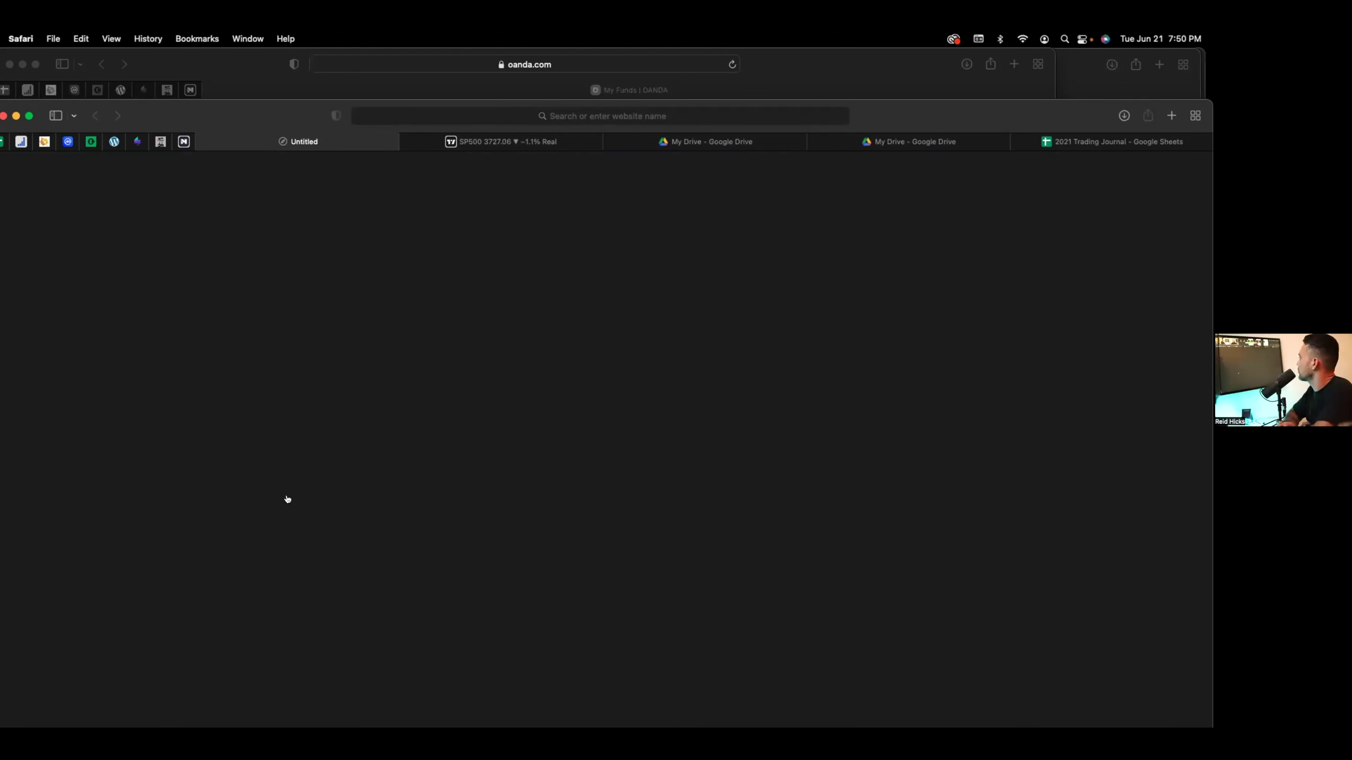
Try to open the downloaded 2022_Trade_Journal.xlsx, dismiss the dialogs and return to the Downloadable Files topic.
left_click(1124, 116)
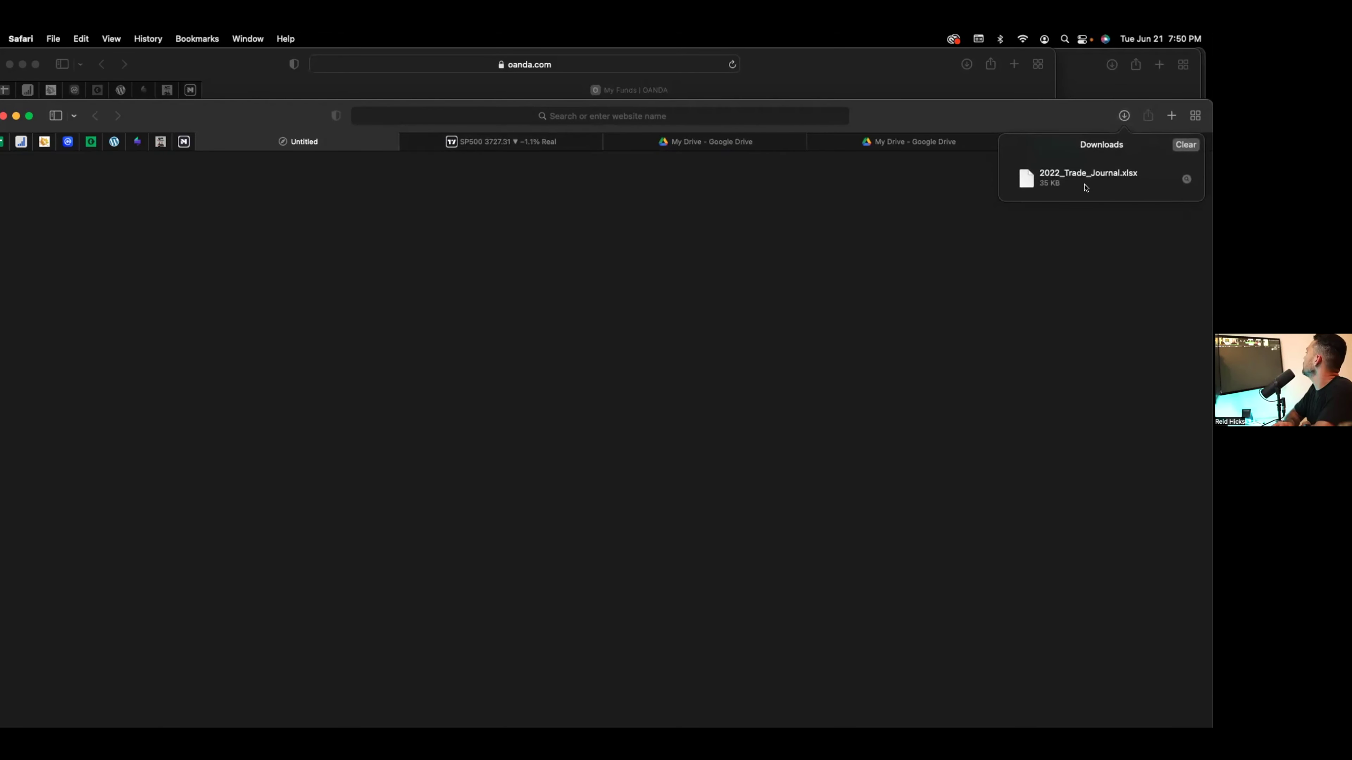
double_click(1087, 181)
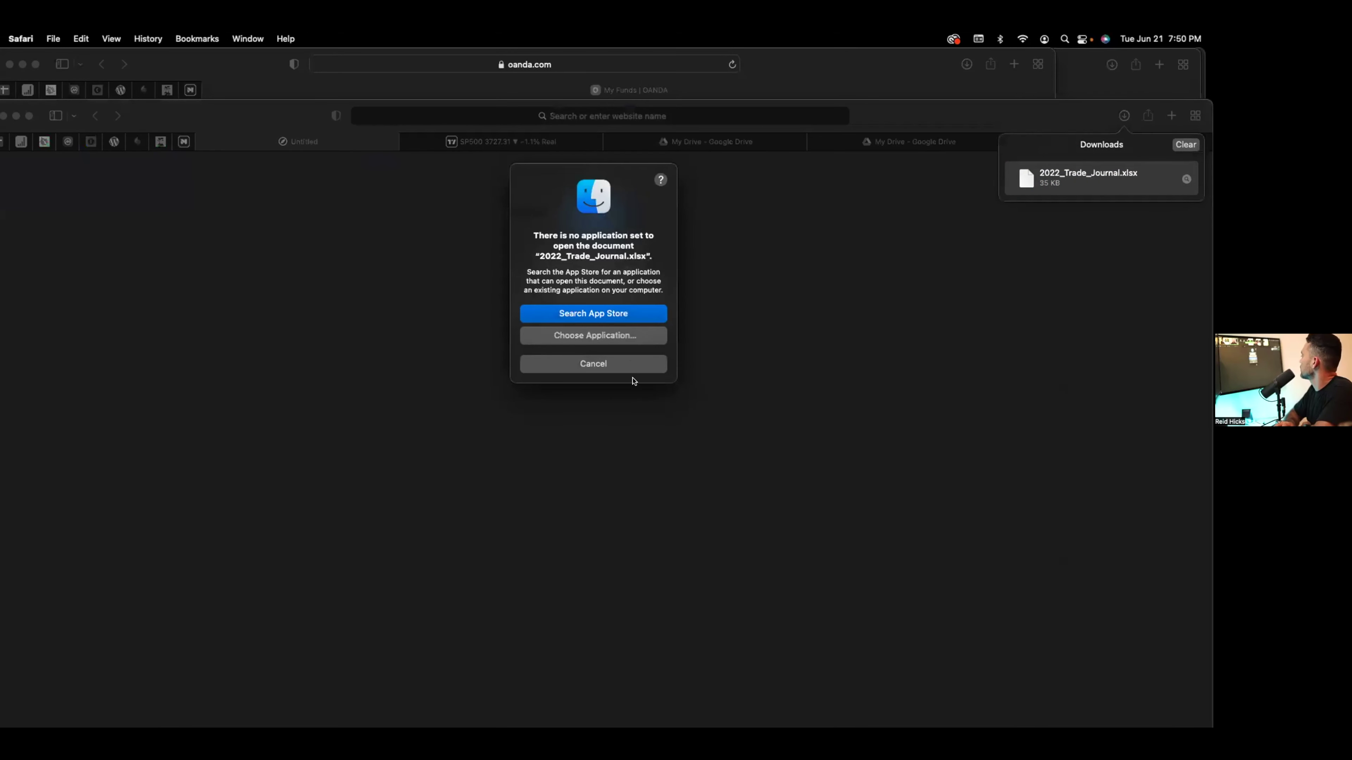
left_click(628, 362)
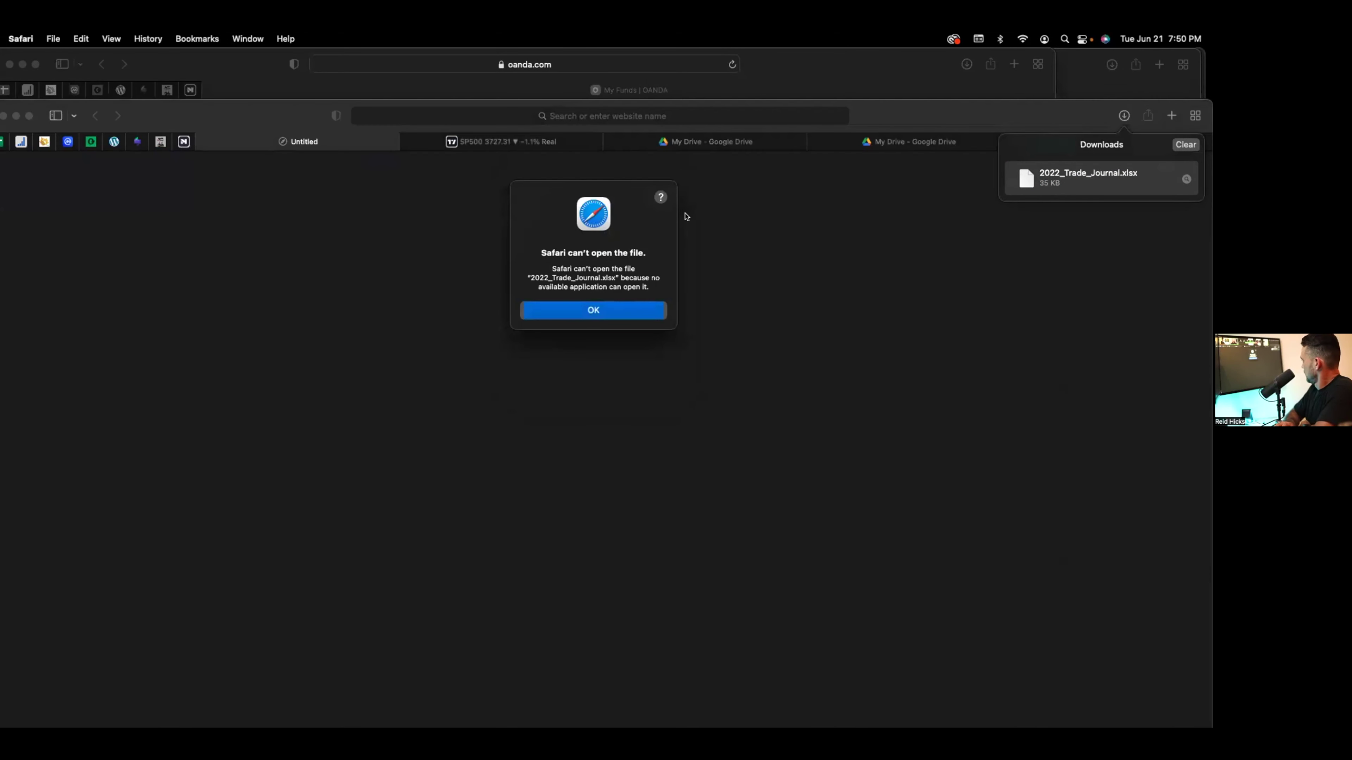
left_click(618, 314)
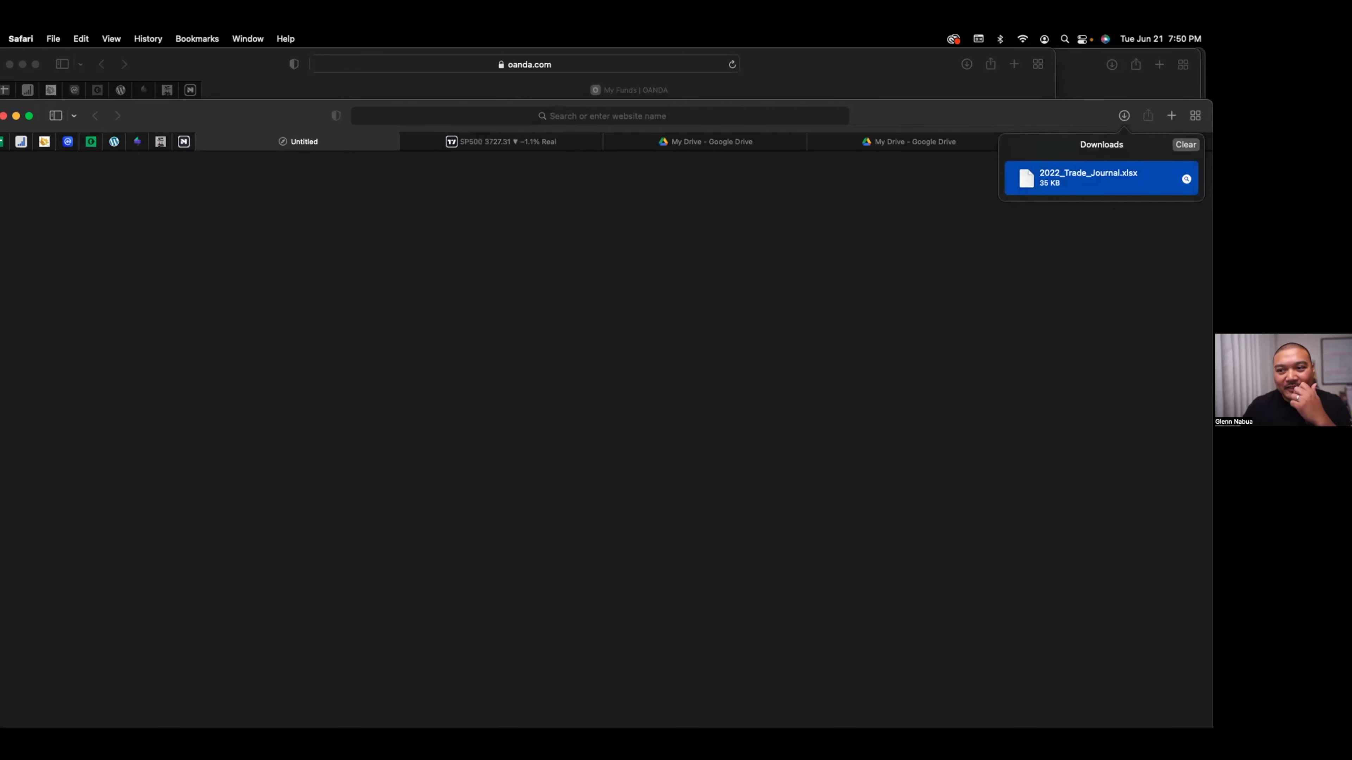
left_click(1128, 142)
left_click(256, 143)
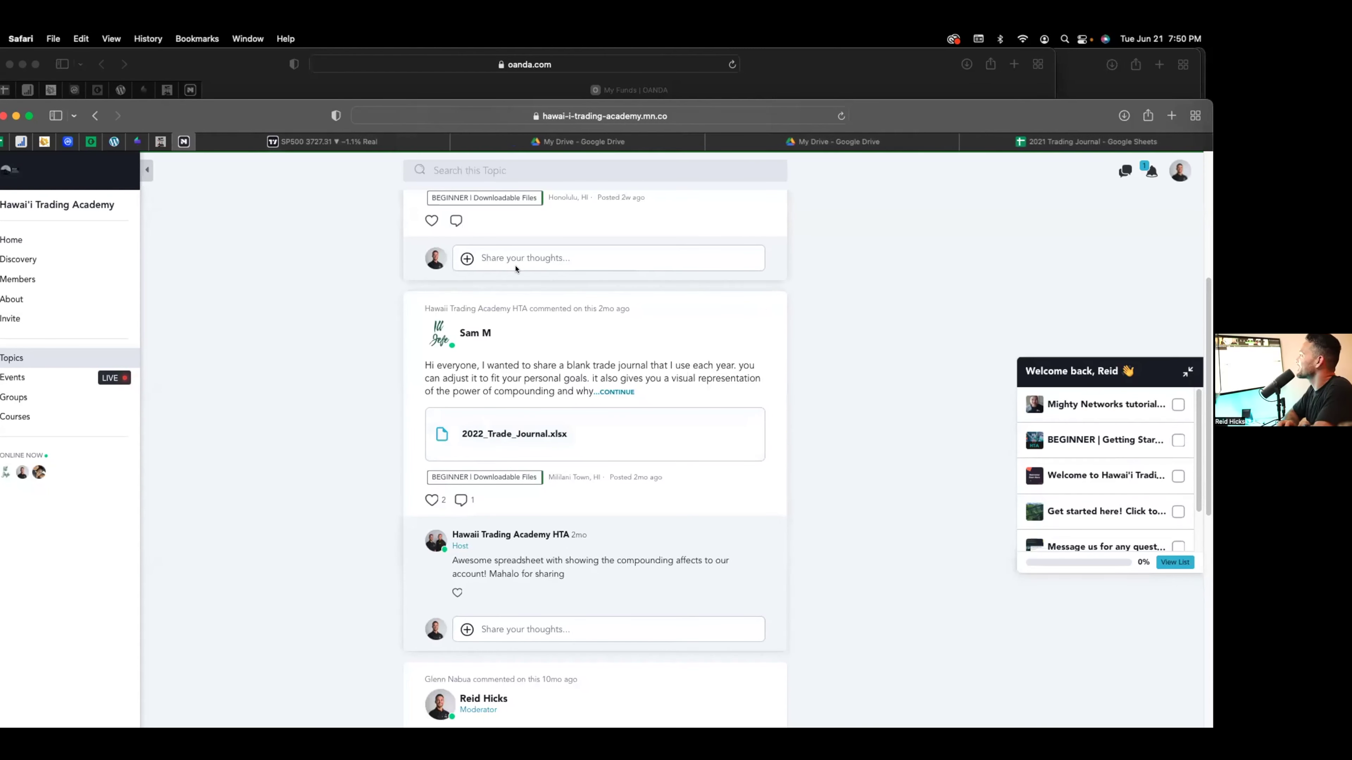
Return to the 2021 Trading Journal and look over the January trades and the statistics below them.
left_click(319, 142)
left_click(808, 143)
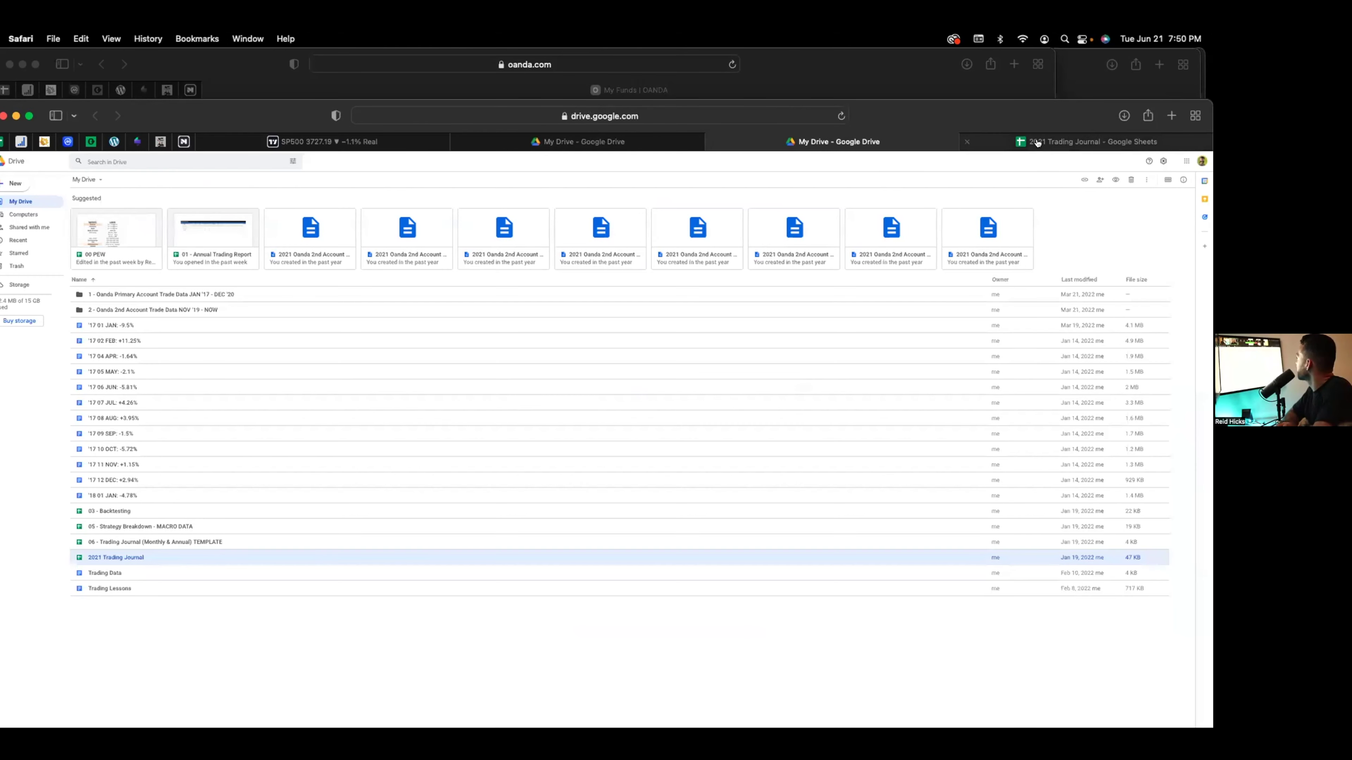
left_click(1088, 142)
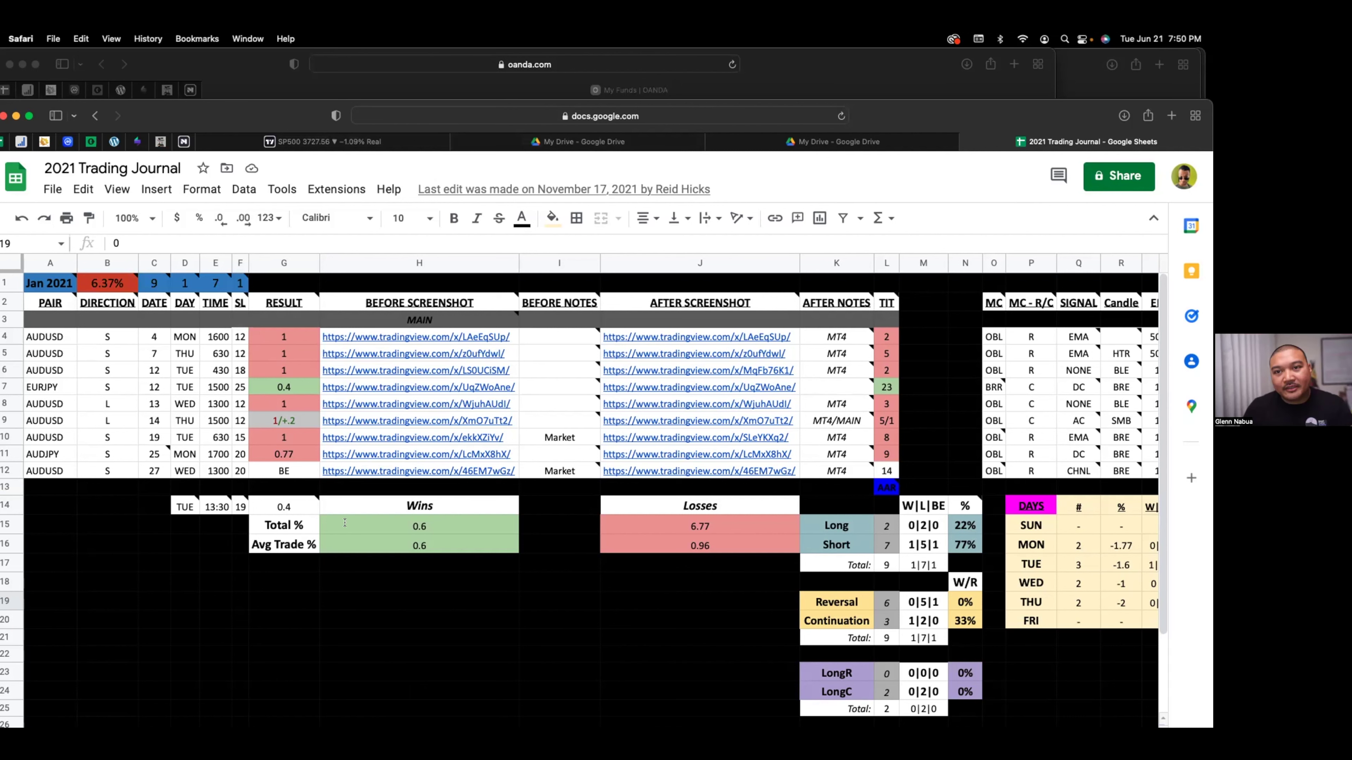
scroll(981, 649, "down", 3)
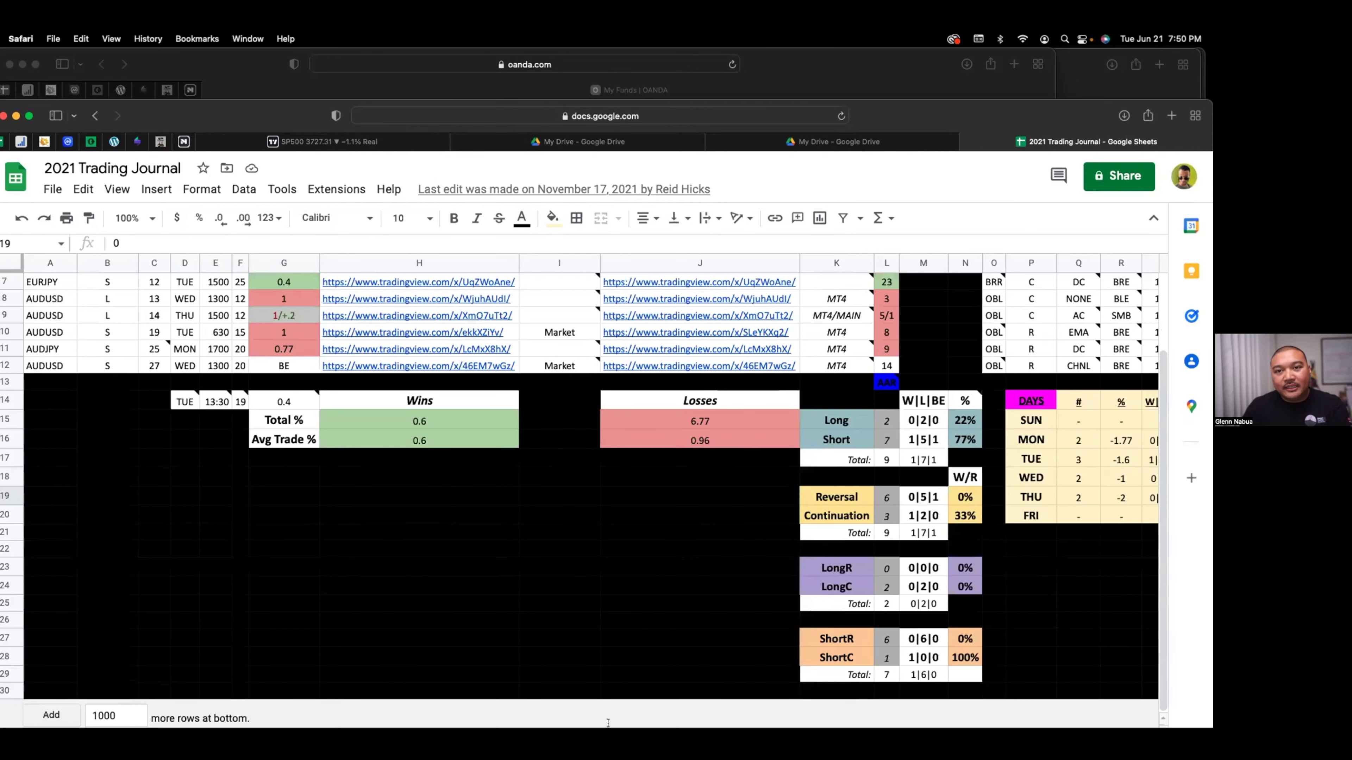
scroll(381, 531, "up", 3)
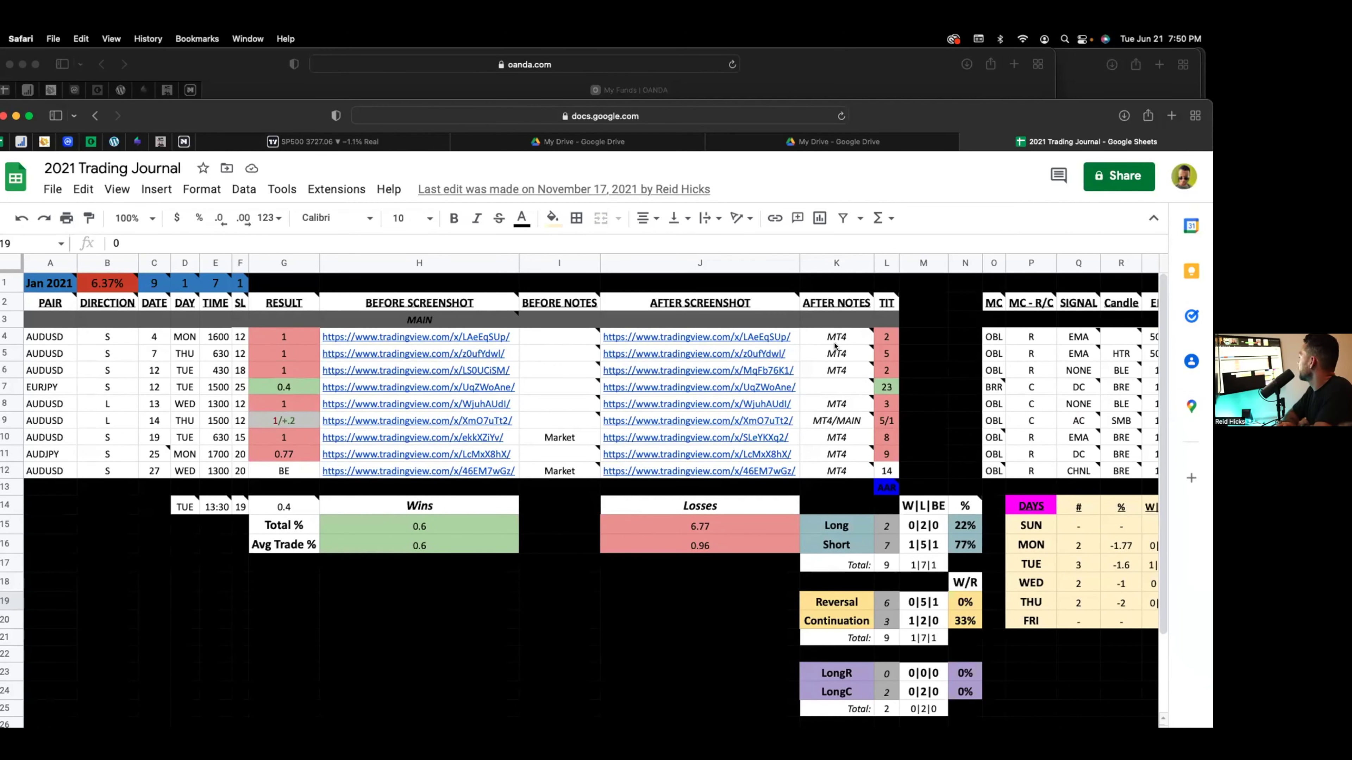
Read the after-trade note on the MT4/MAIN entry and the monthly review note on the AAR cell.
mouse_move(850, 411)
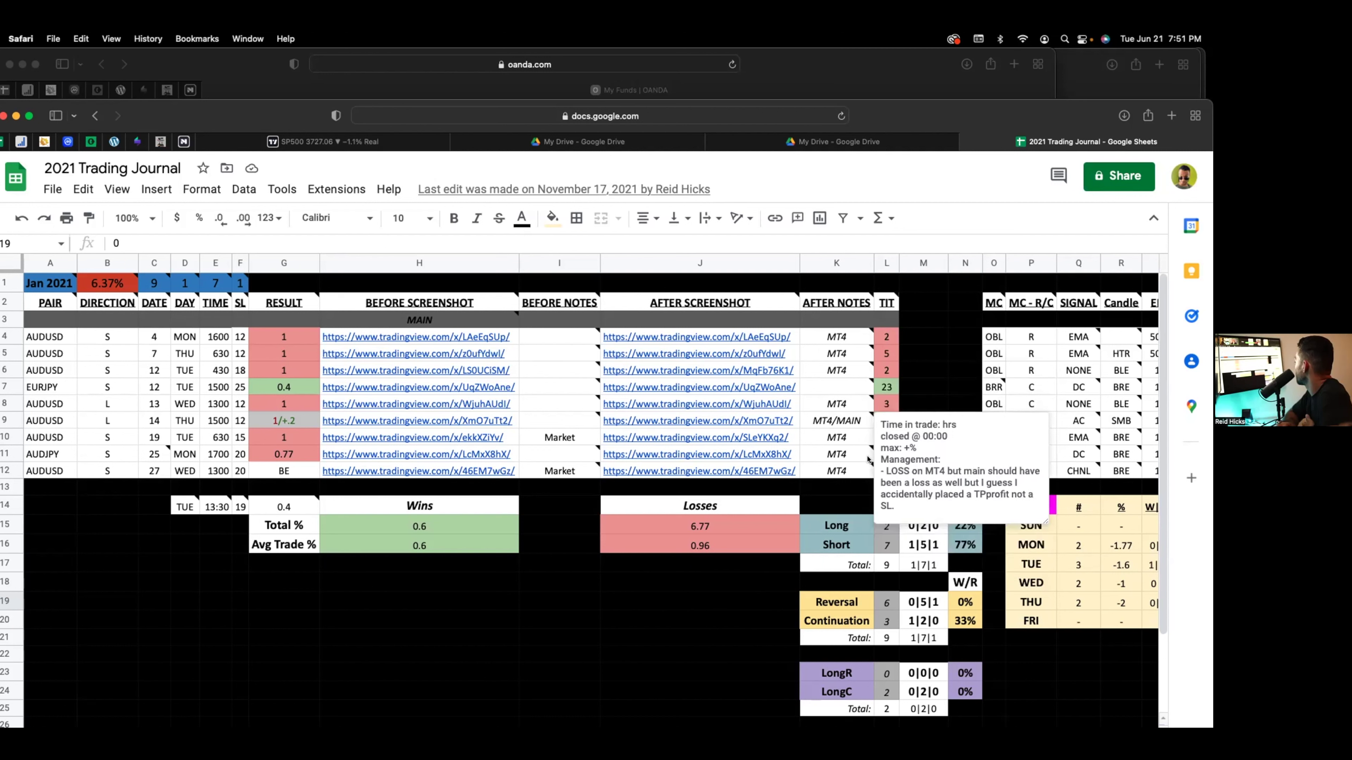
left_click_drag(894, 471, 1030, 481)
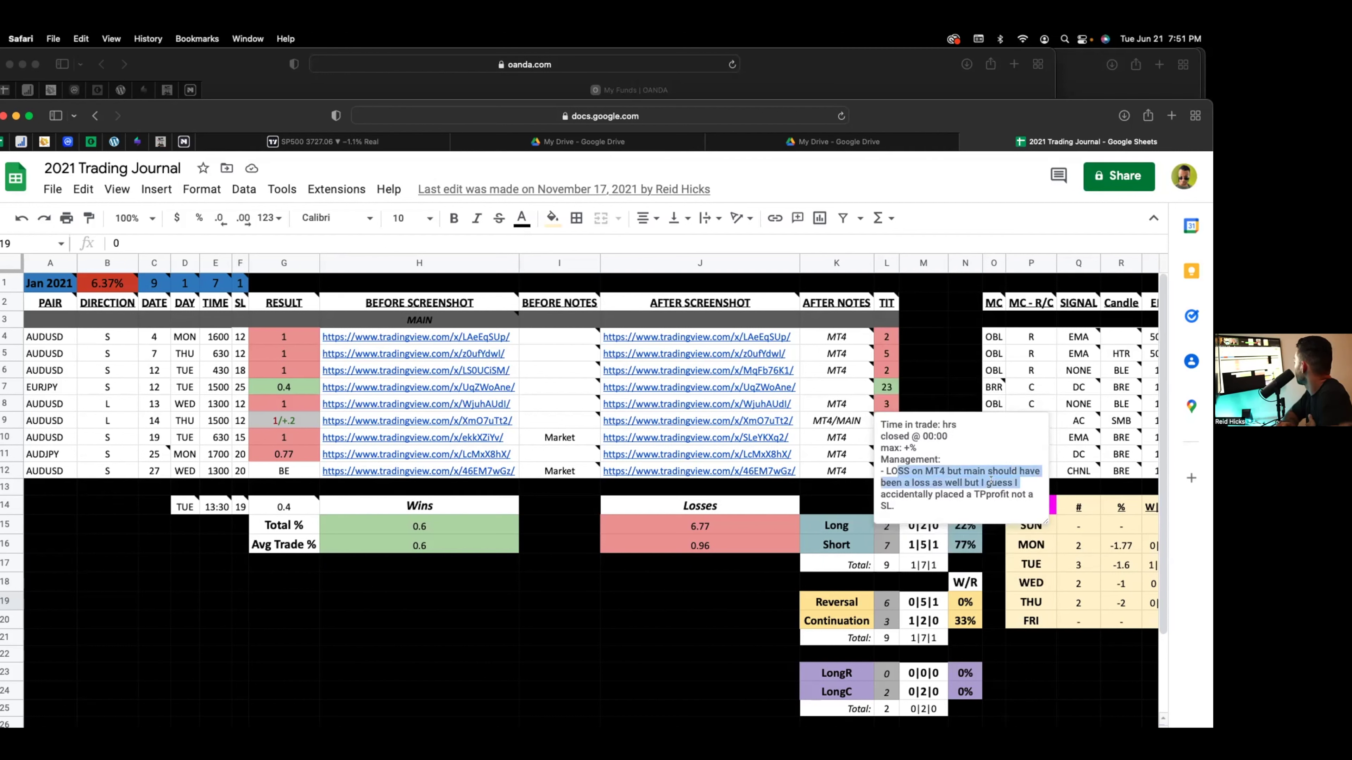
left_click(828, 422)
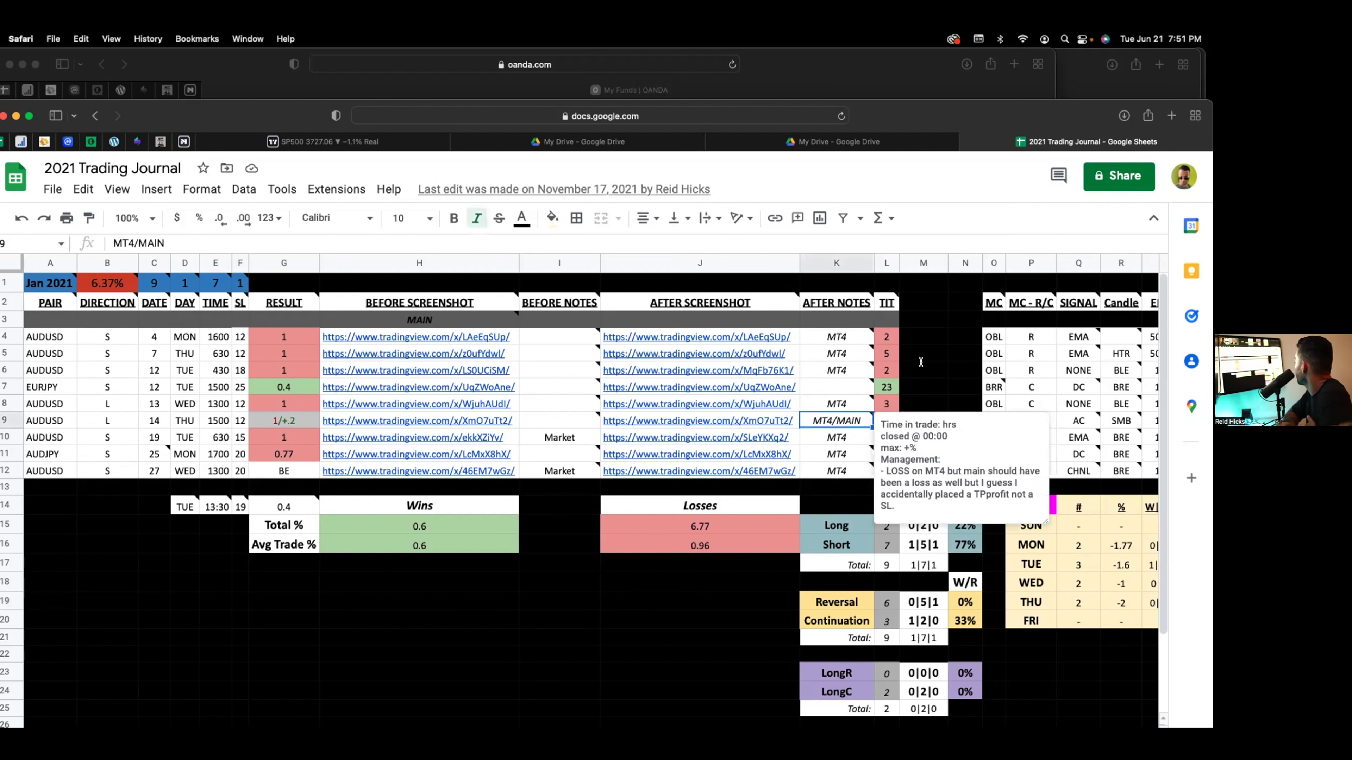
left_click(886, 488)
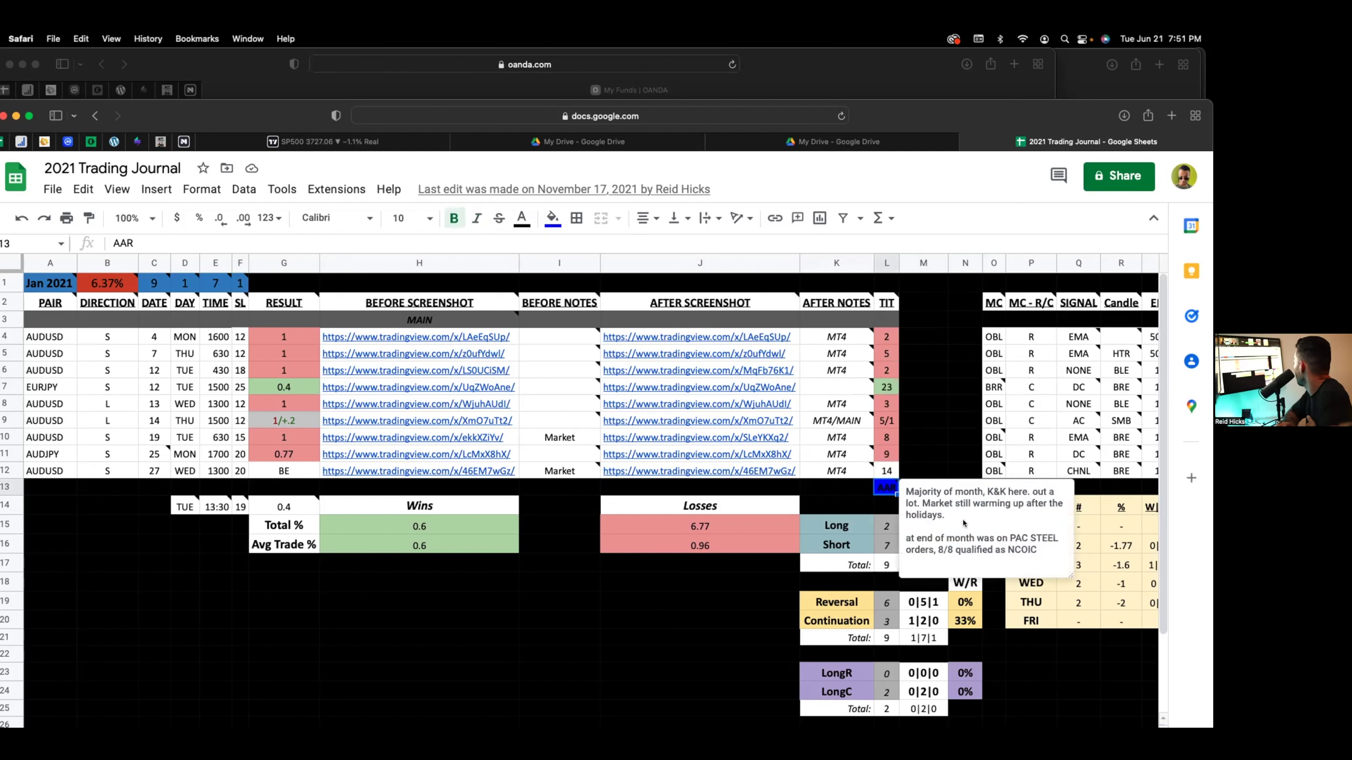
left_click(1030, 690)
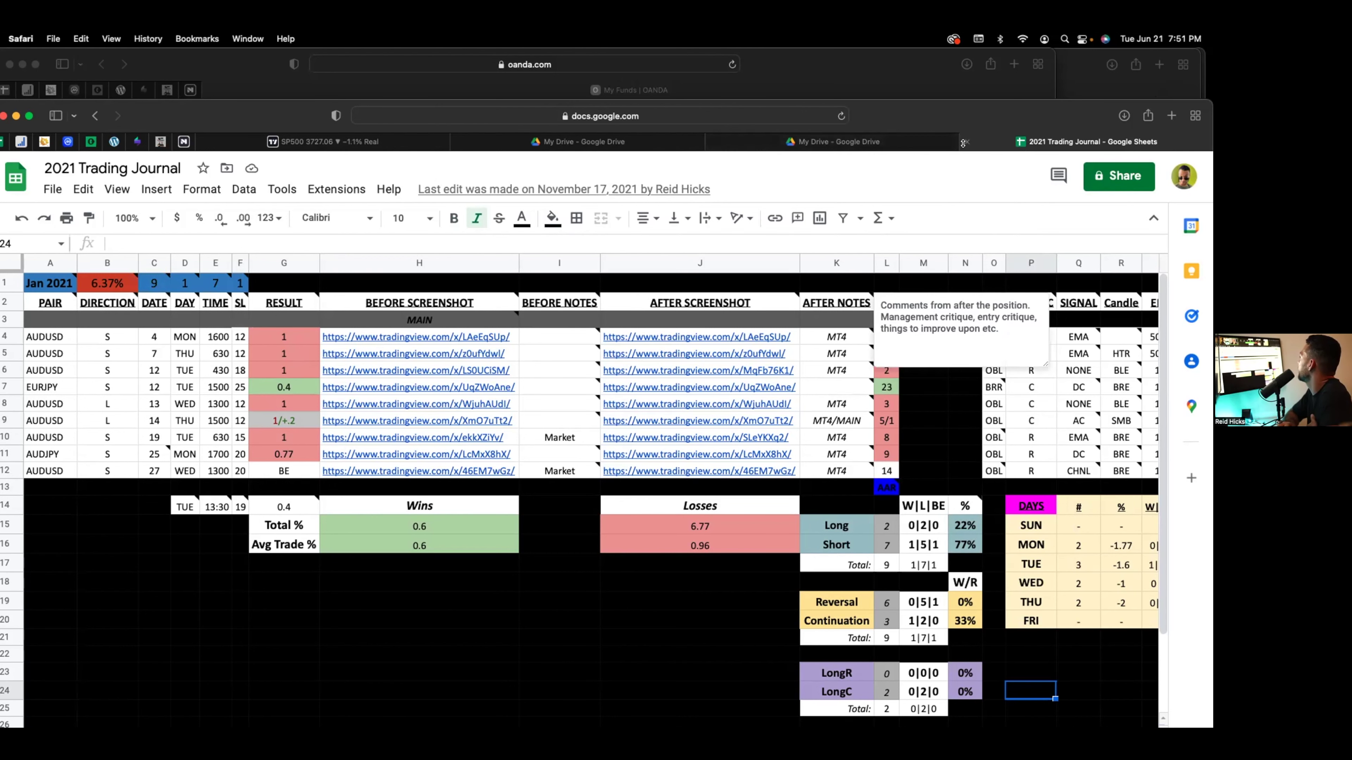
Switch from the journal to the OANDA Hub dashboard listing the trading accounts.
left_click(1026, 83)
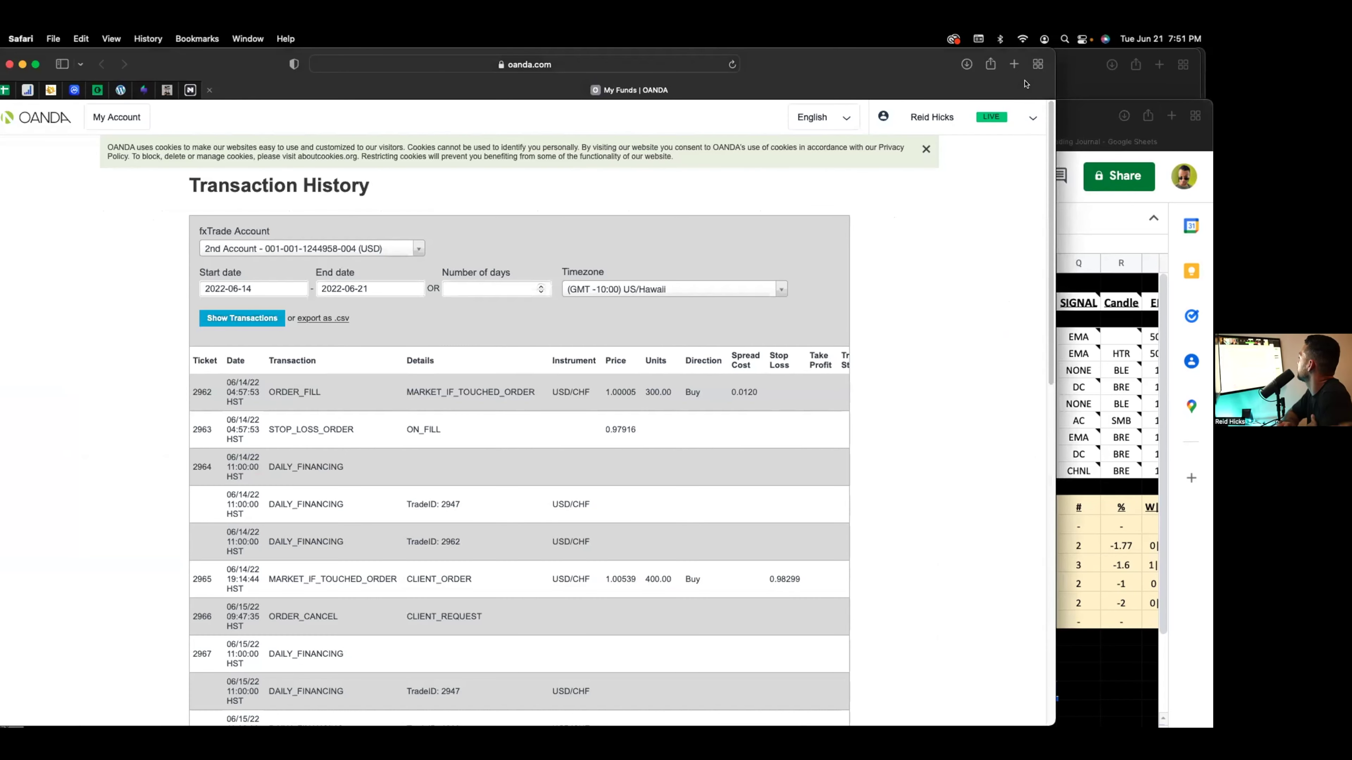
left_click(1095, 80)
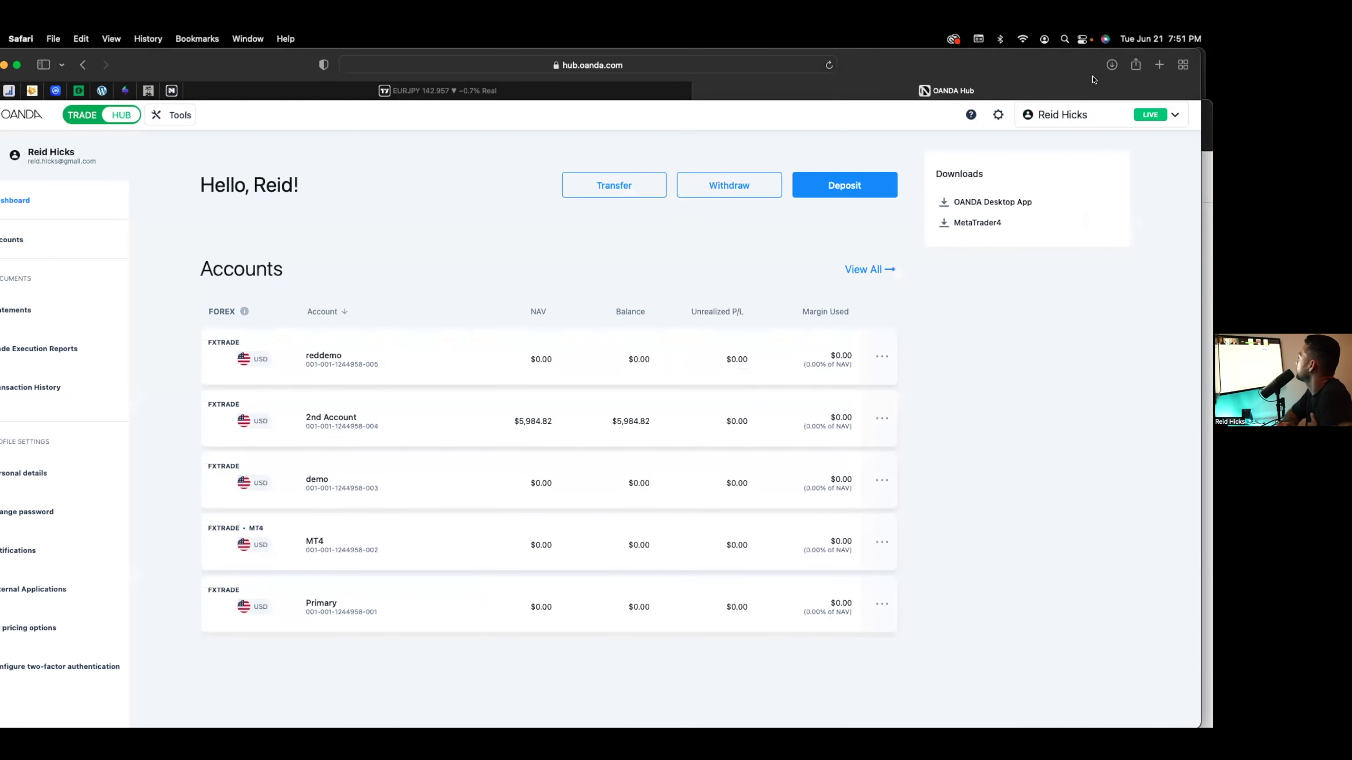
left_click(1045, 39)
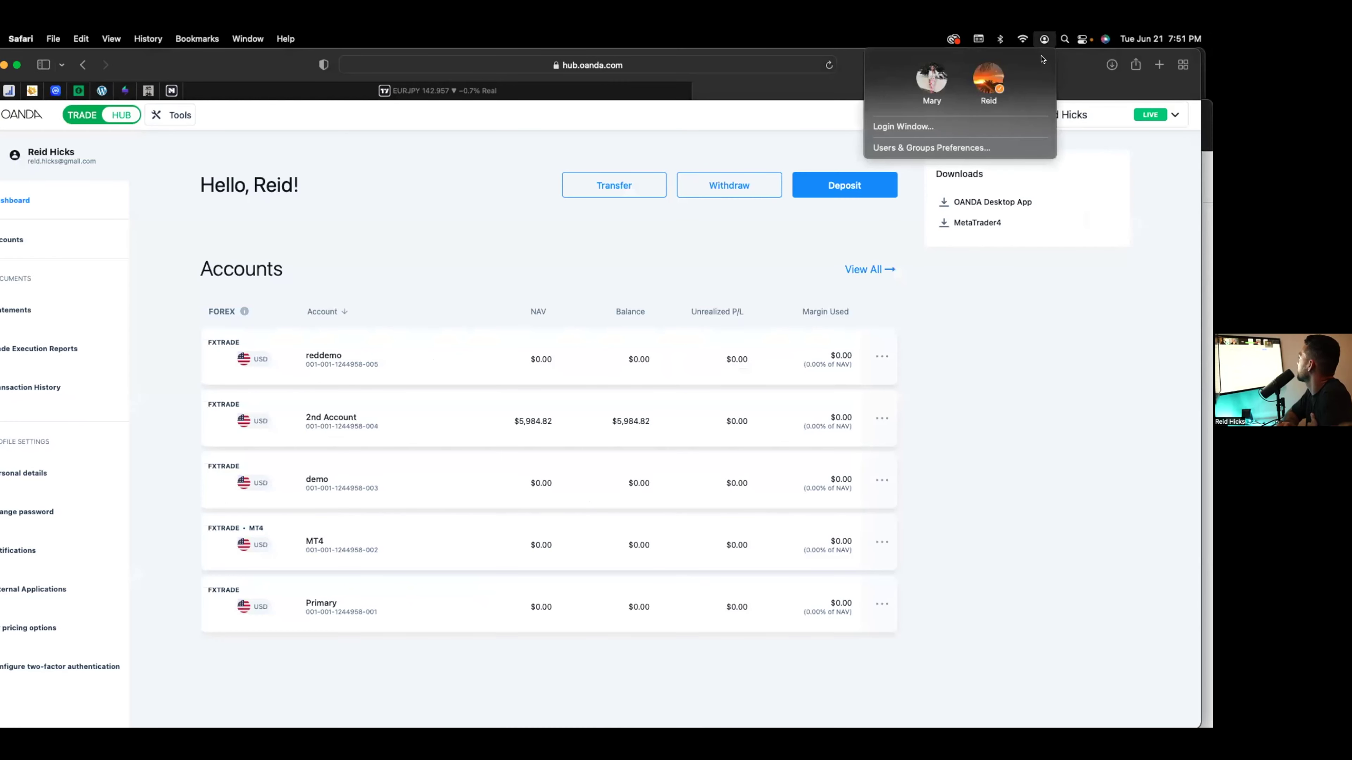
left_click(1085, 67)
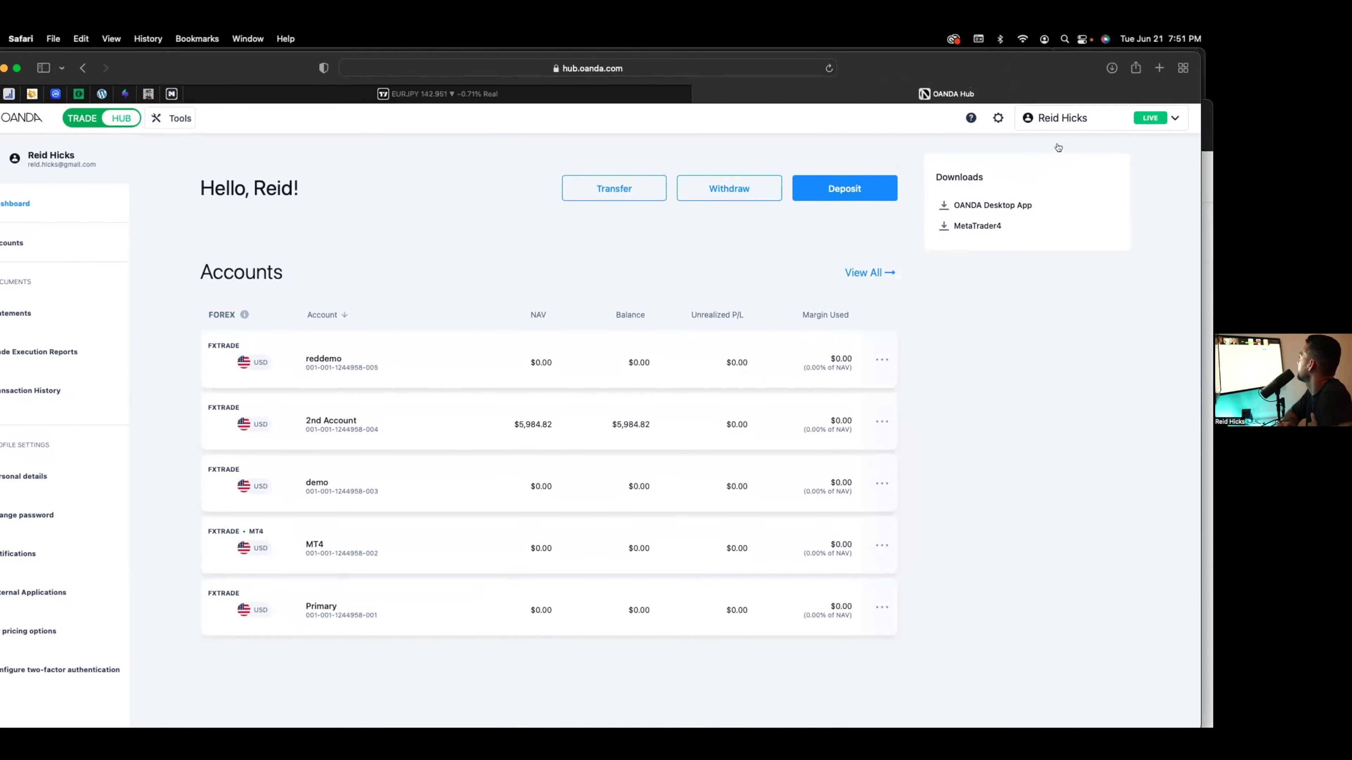
Look at OANDA's Trade Execution Report search page and switch to the Transaction History of the 2nd Account.
double_click(1026, 62)
left_click(84, 358)
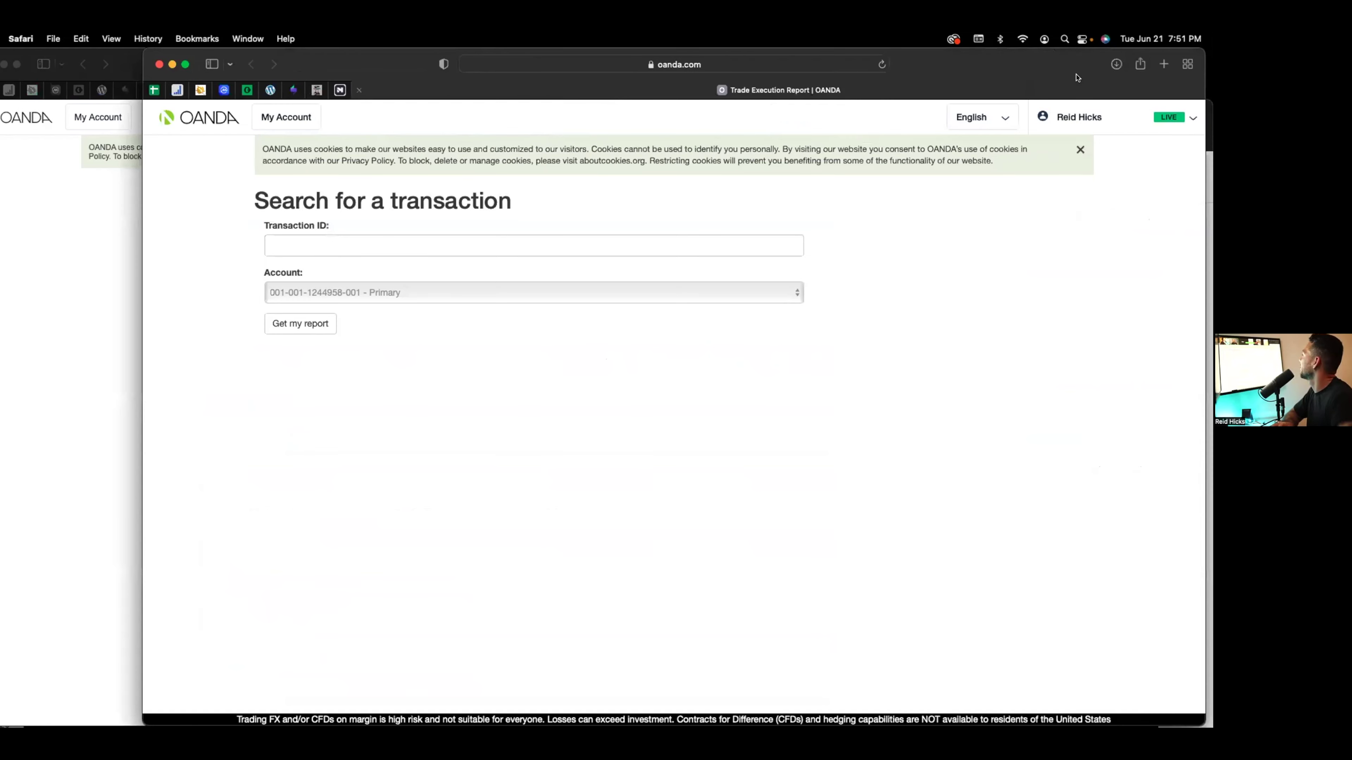
left_click(183, 257)
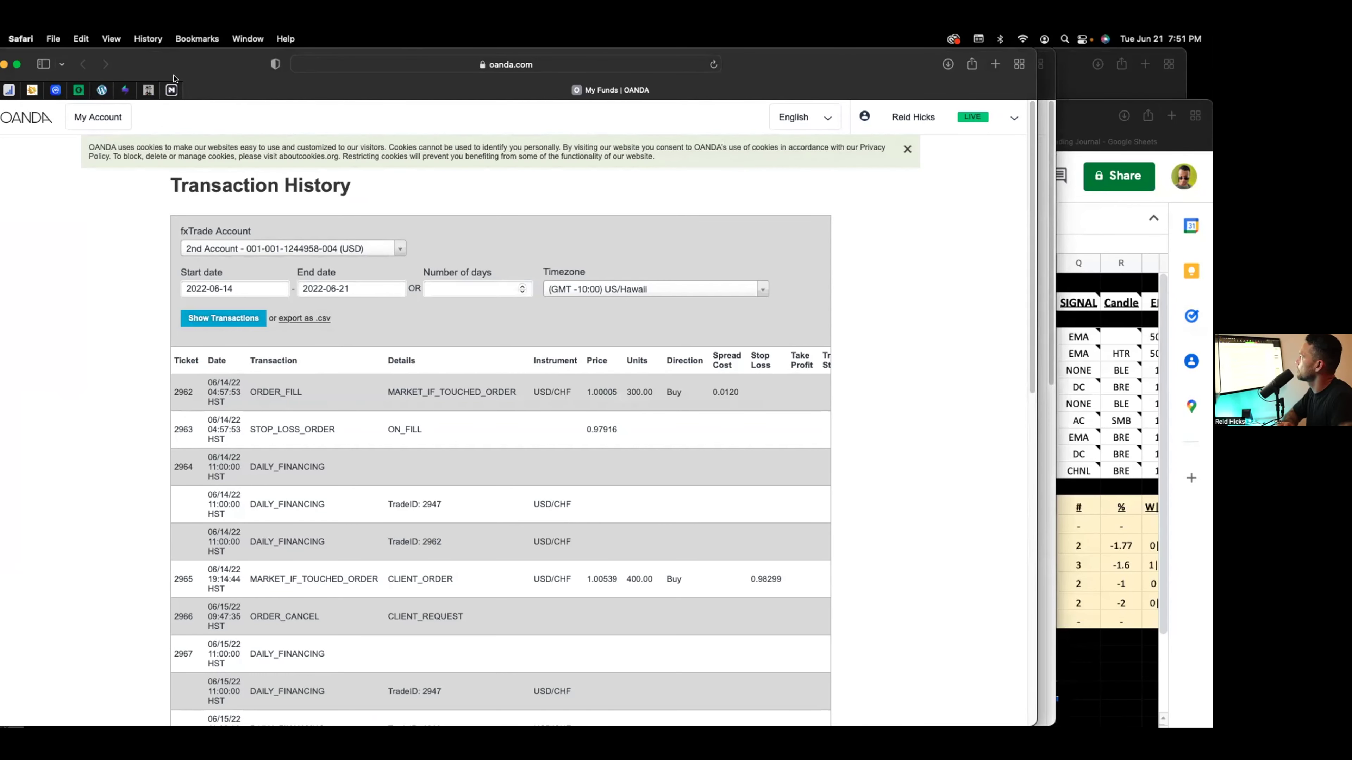
Switch to the TraderSync dashboard and reposition its window so the whole dashboard fits on screen.
left_click(123, 92)
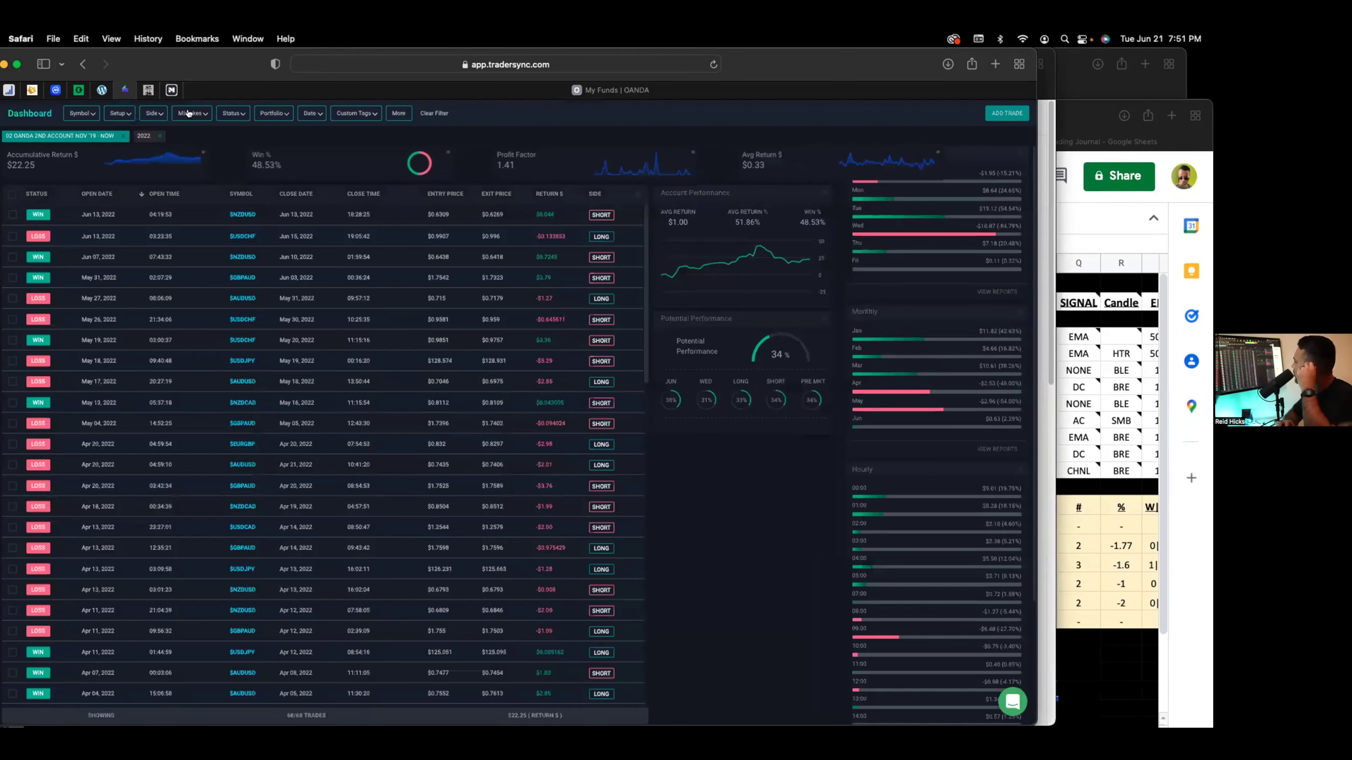
left_click_drag(229, 73, 400, 75)
left_click_drag(146, 53, 2, 37)
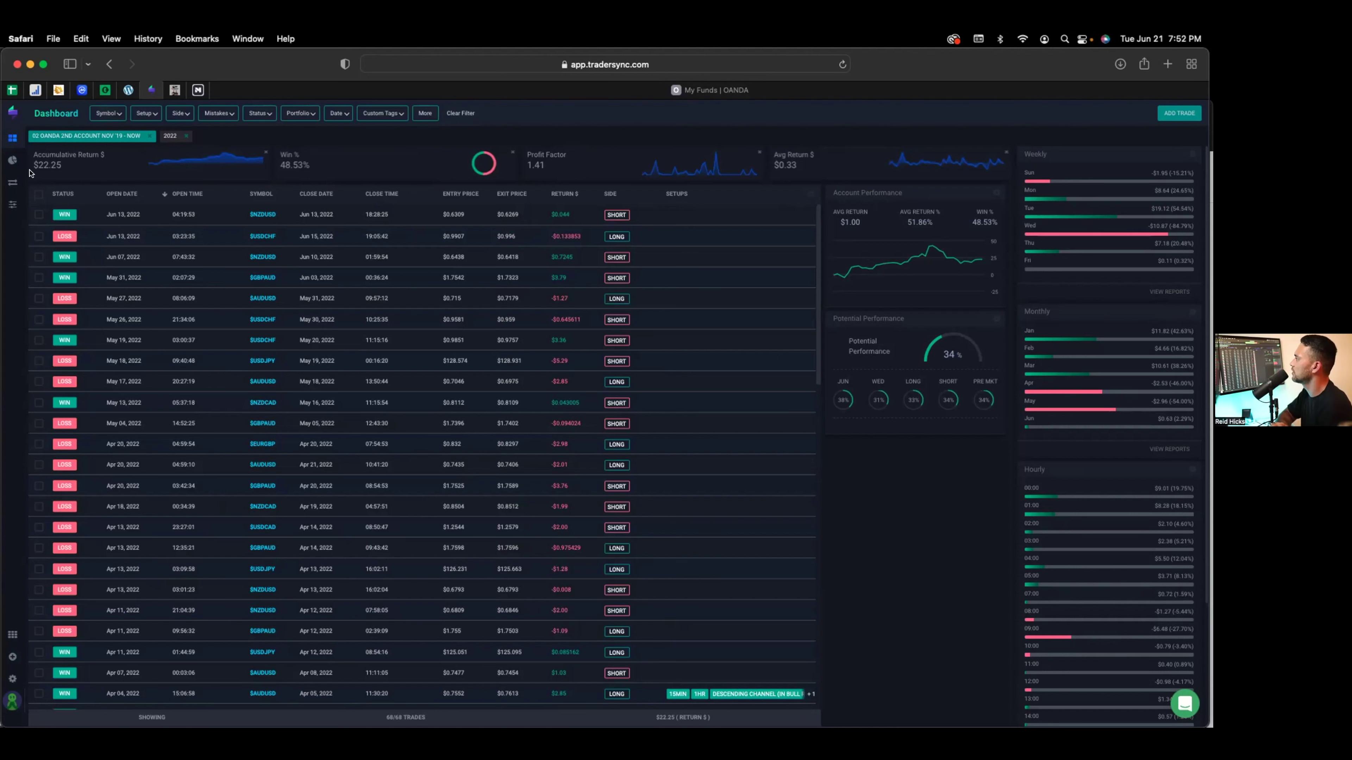
Open the Overview report, remove its 2022 filter and look over the account's lifetime return chart and statistics.
mouse_move(19, 163)
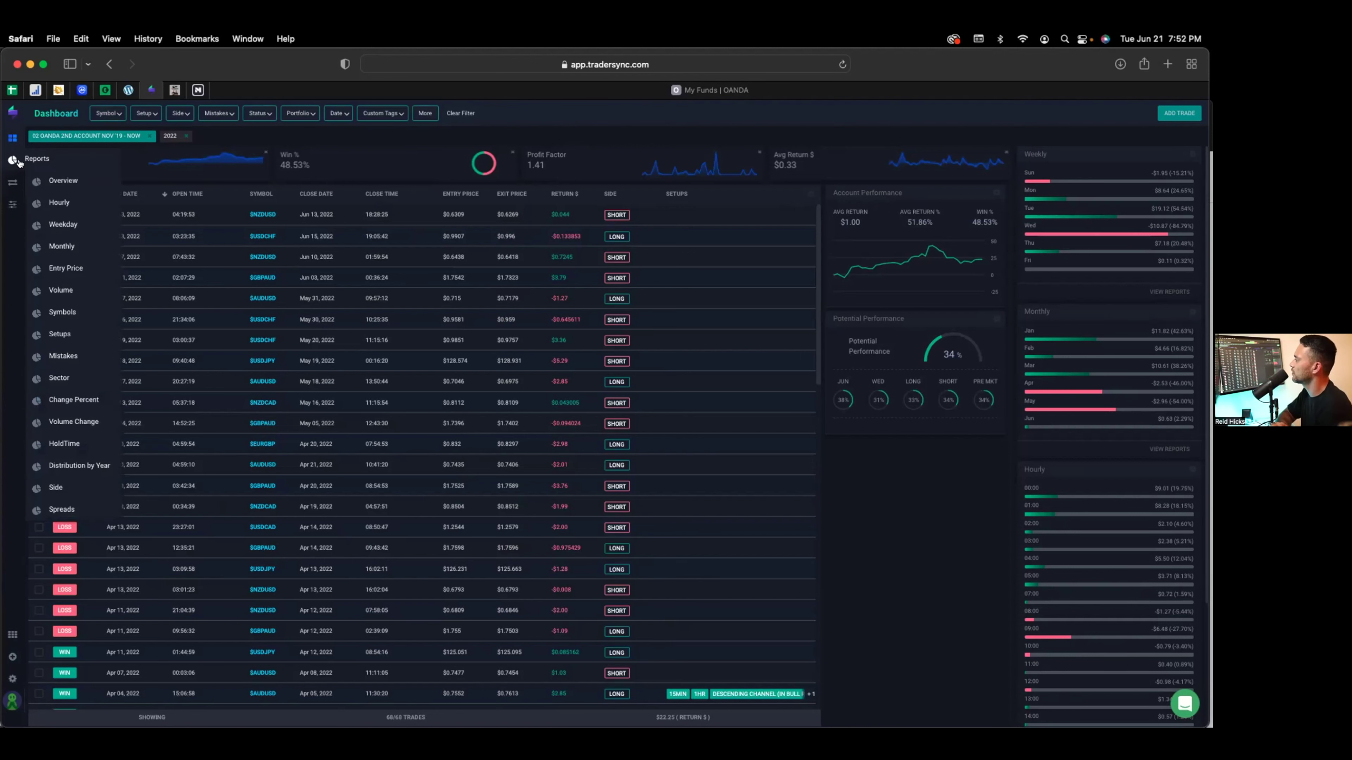
left_click(63, 179)
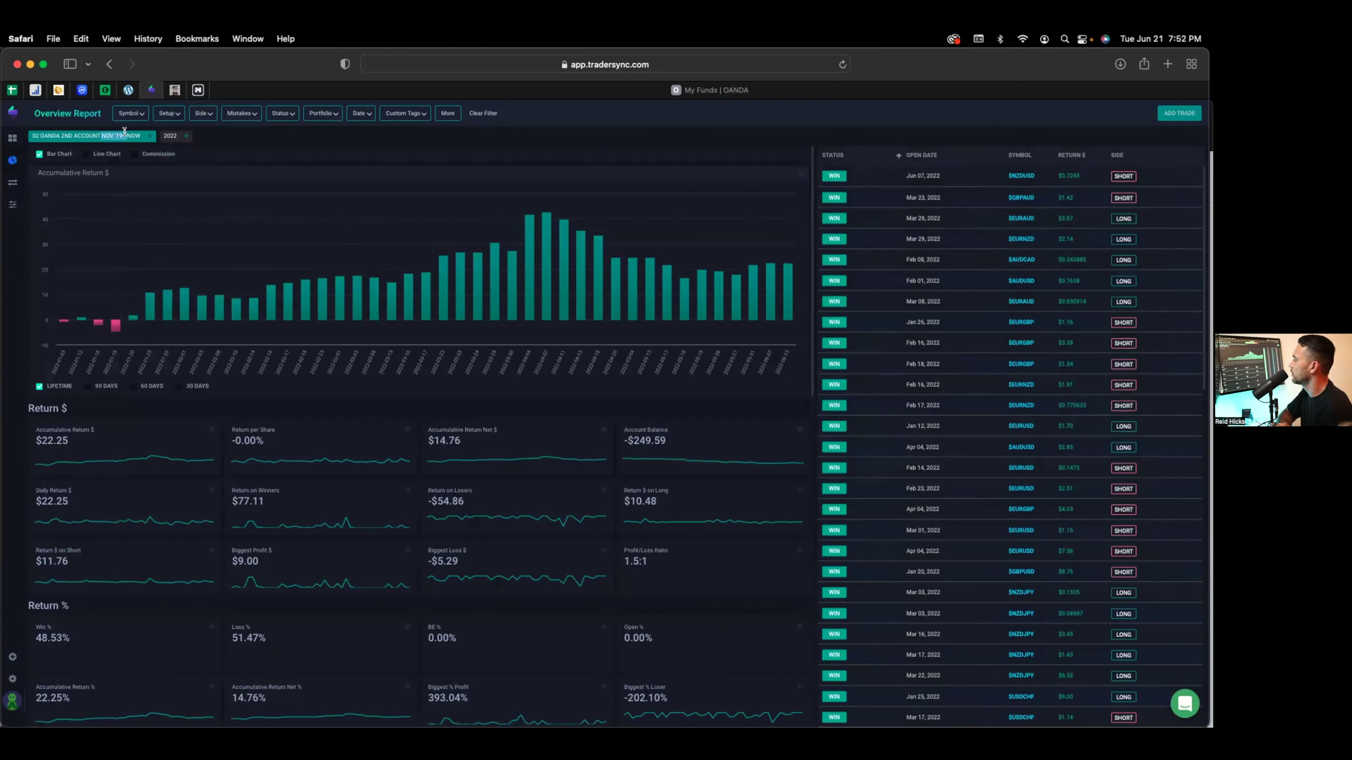
left_click(186, 137)
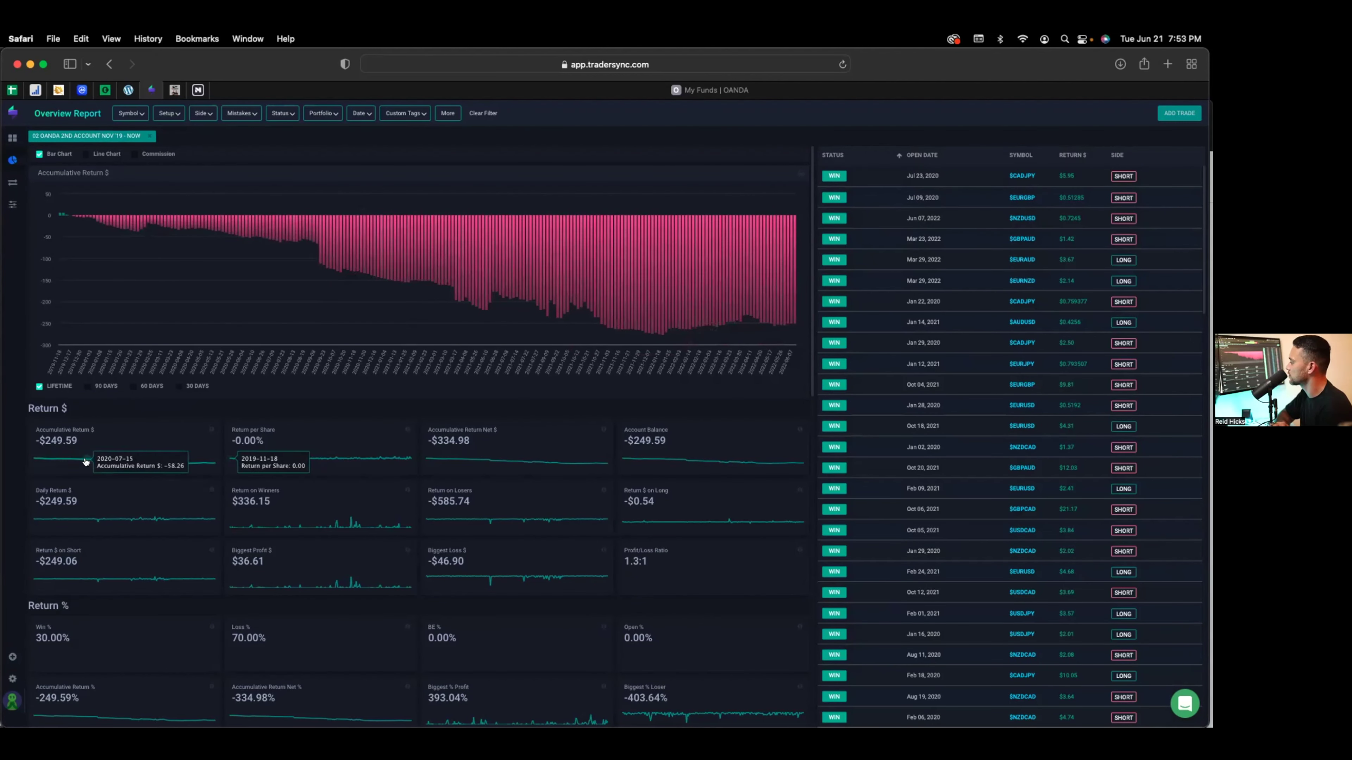
scroll(687, 575, "down", 1)
scroll(686, 577, "down", 2)
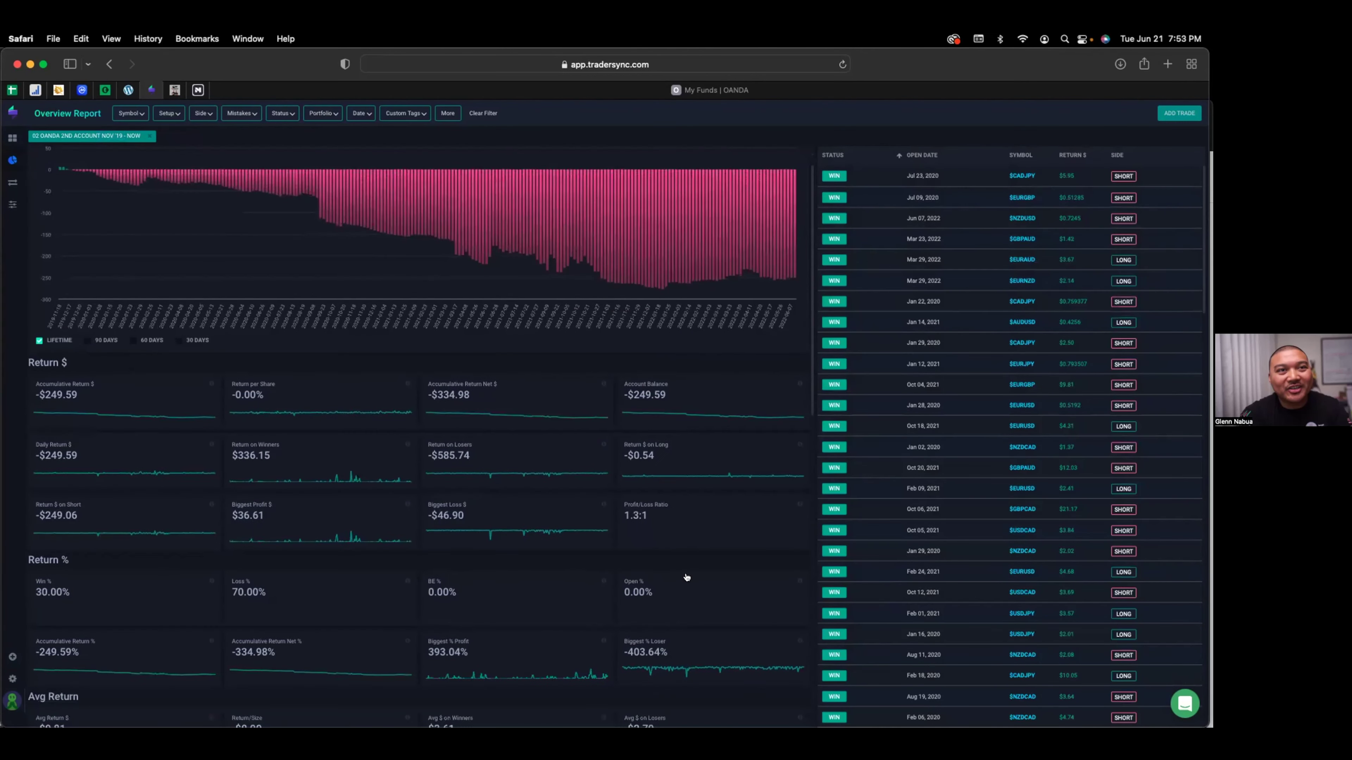
scroll(687, 577, "up", 3)
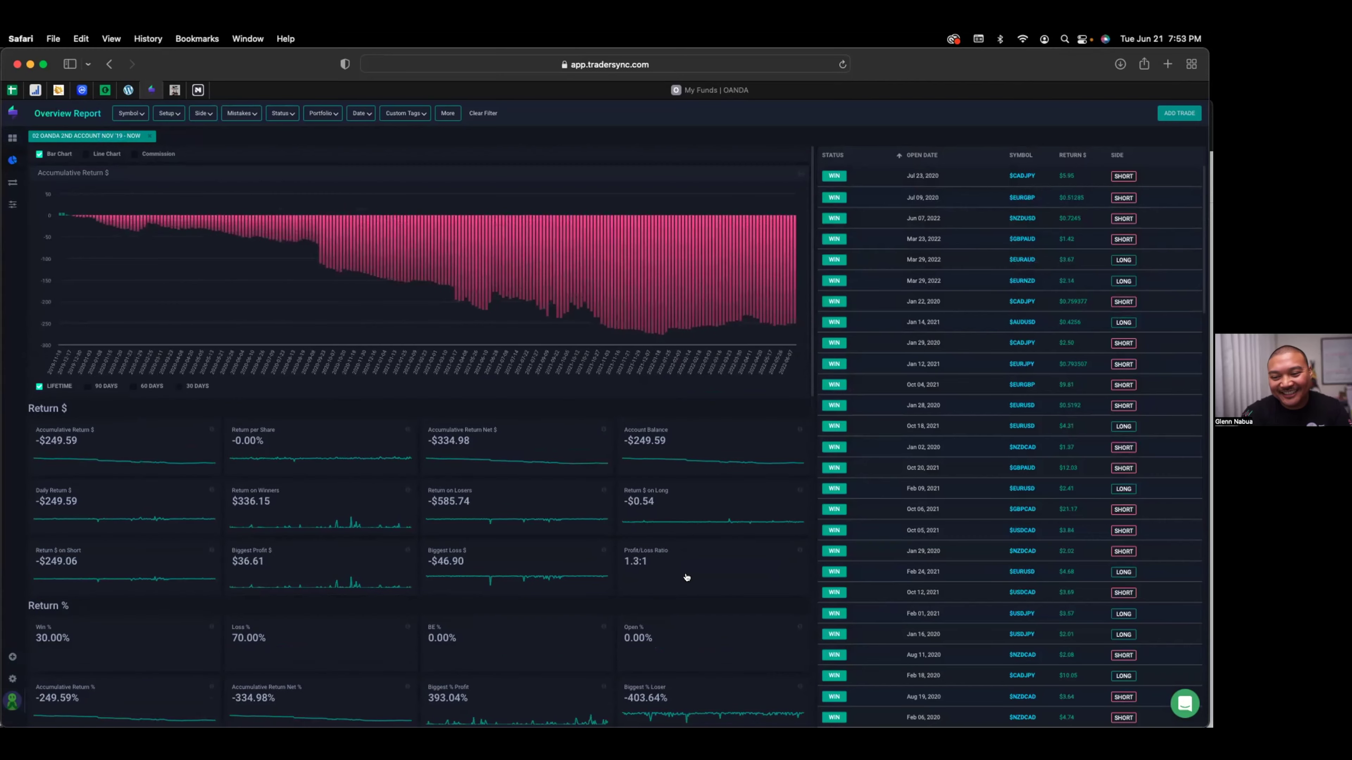